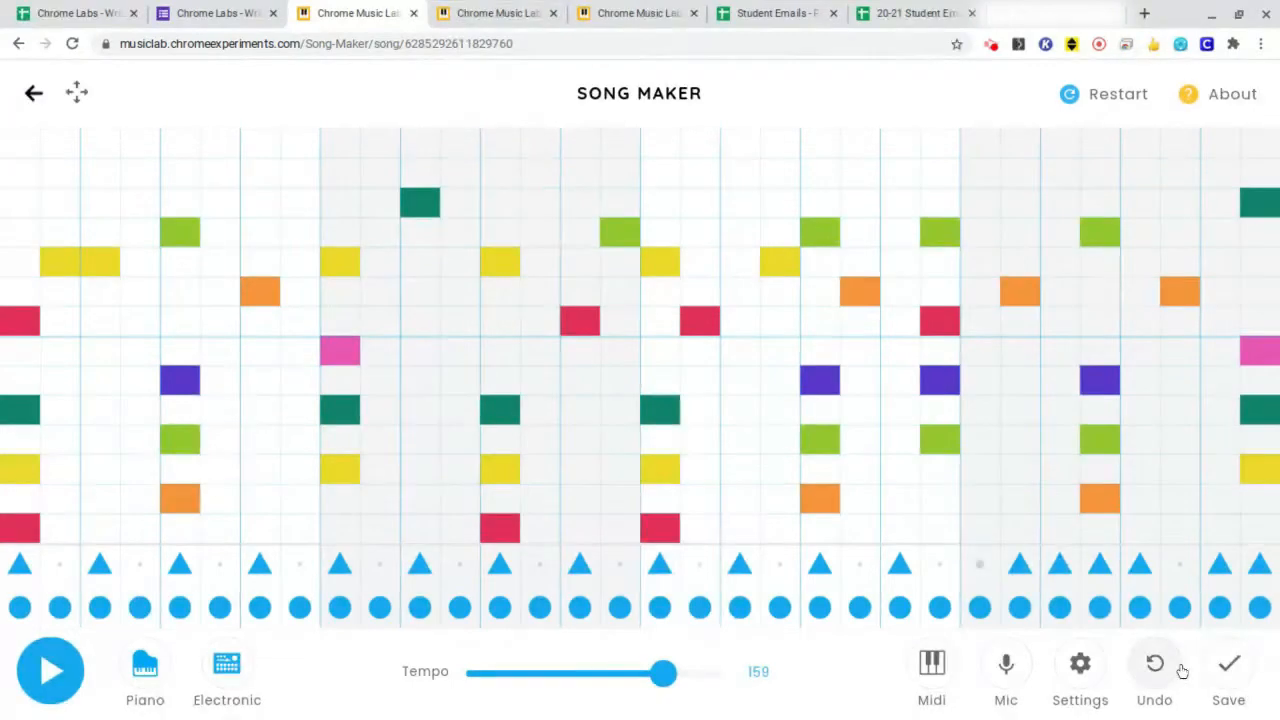
Save the Song Maker song and copy its share link.
left_click(1230, 672)
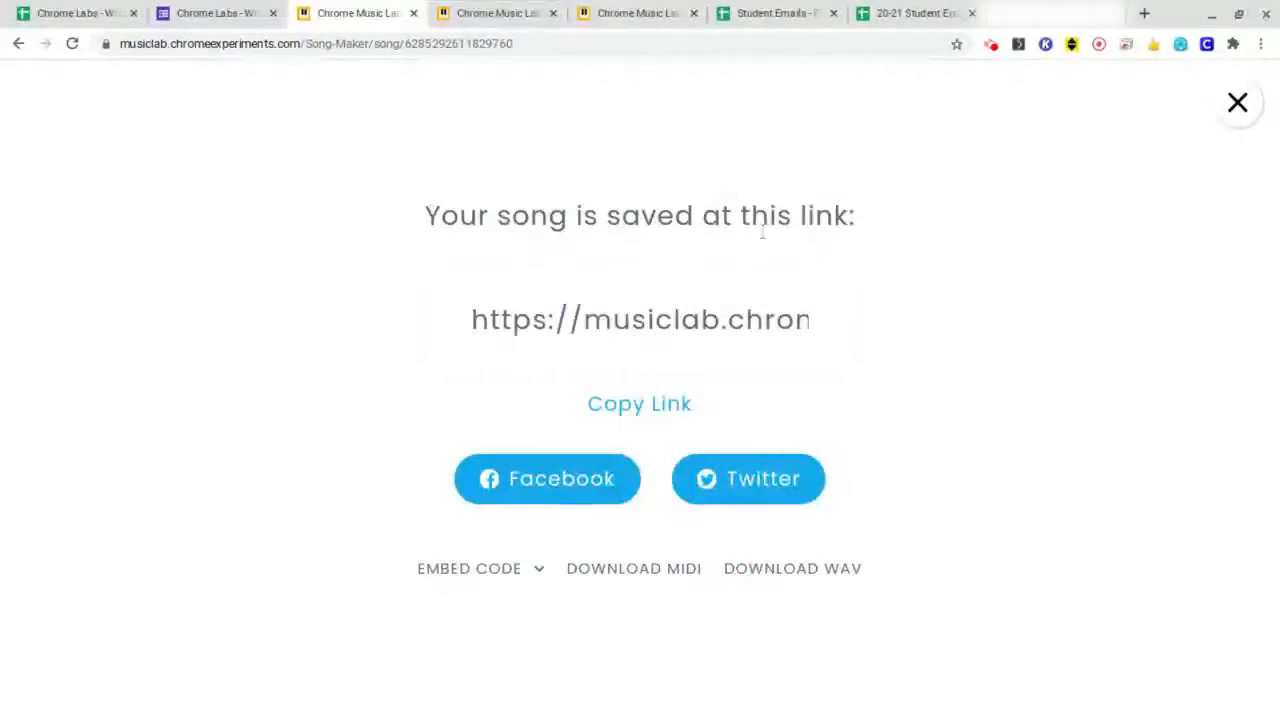
left_click(632, 405)
key("ctrl+c")
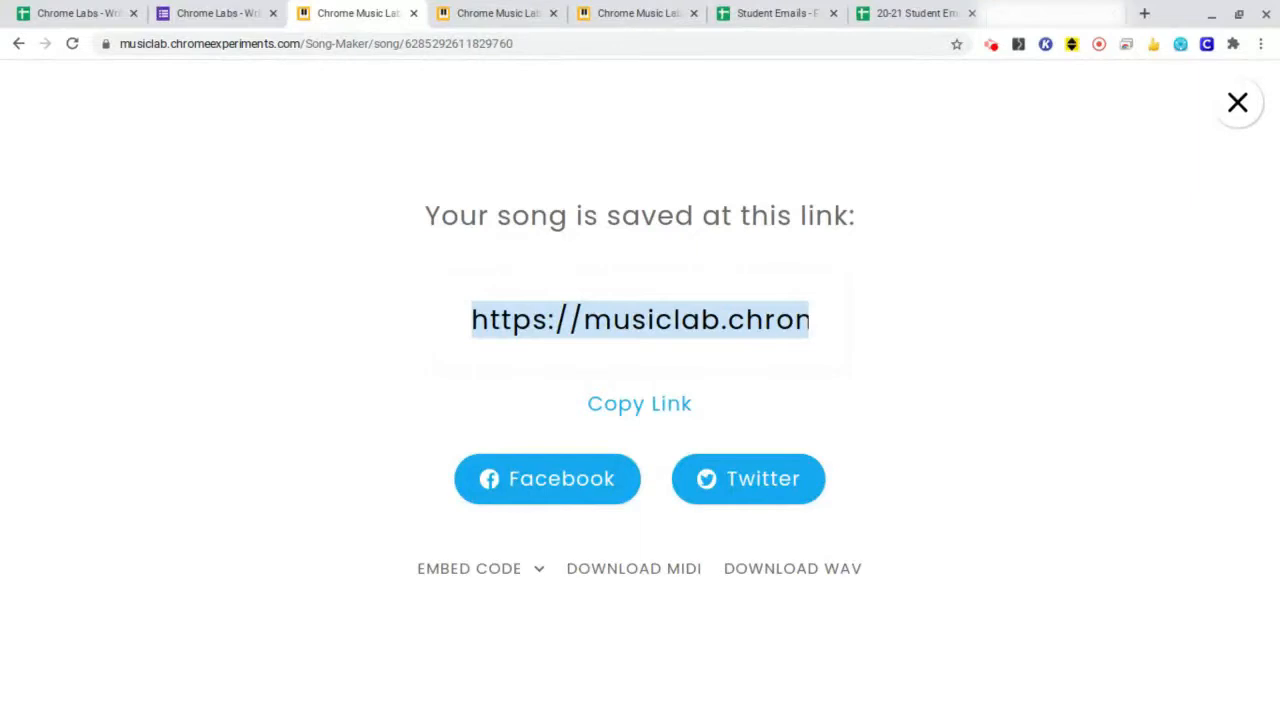
Submit the project form with the first homeroom teacher option, the copied song link, and No for whether the song is finished.
left_click(224, 15)
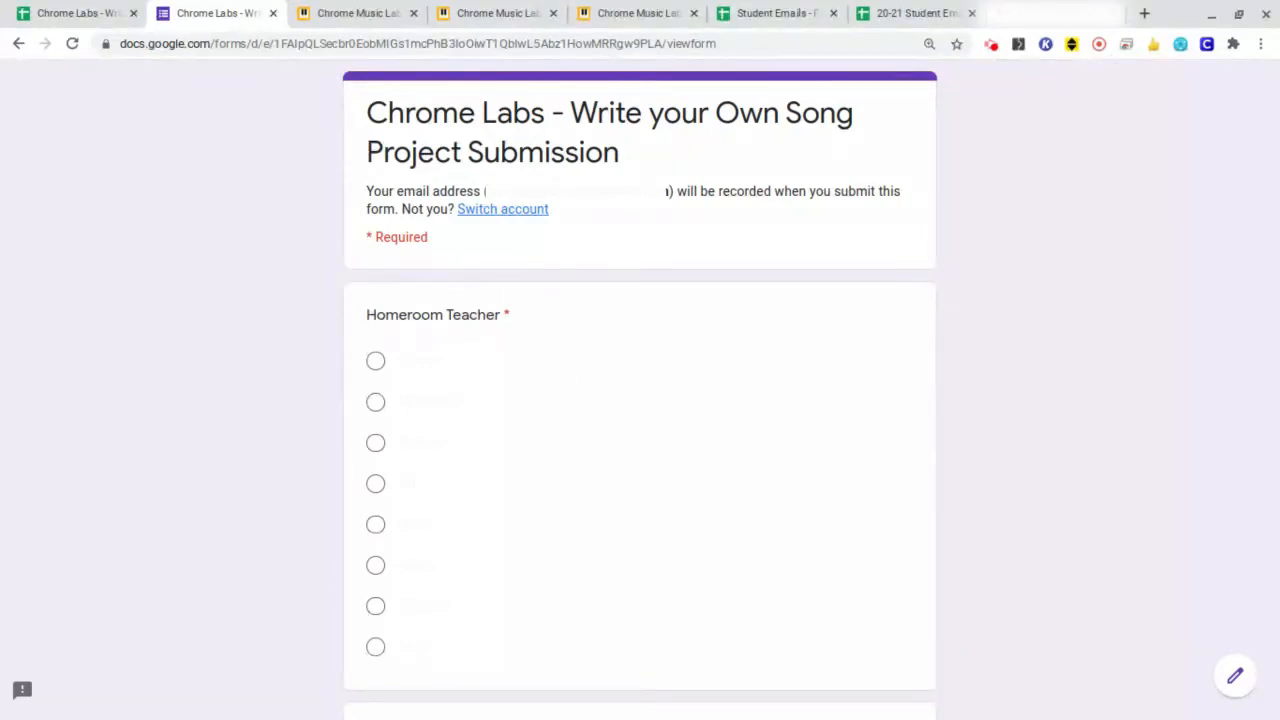
left_click(376, 362)
scroll(562, 376, "down", 4)
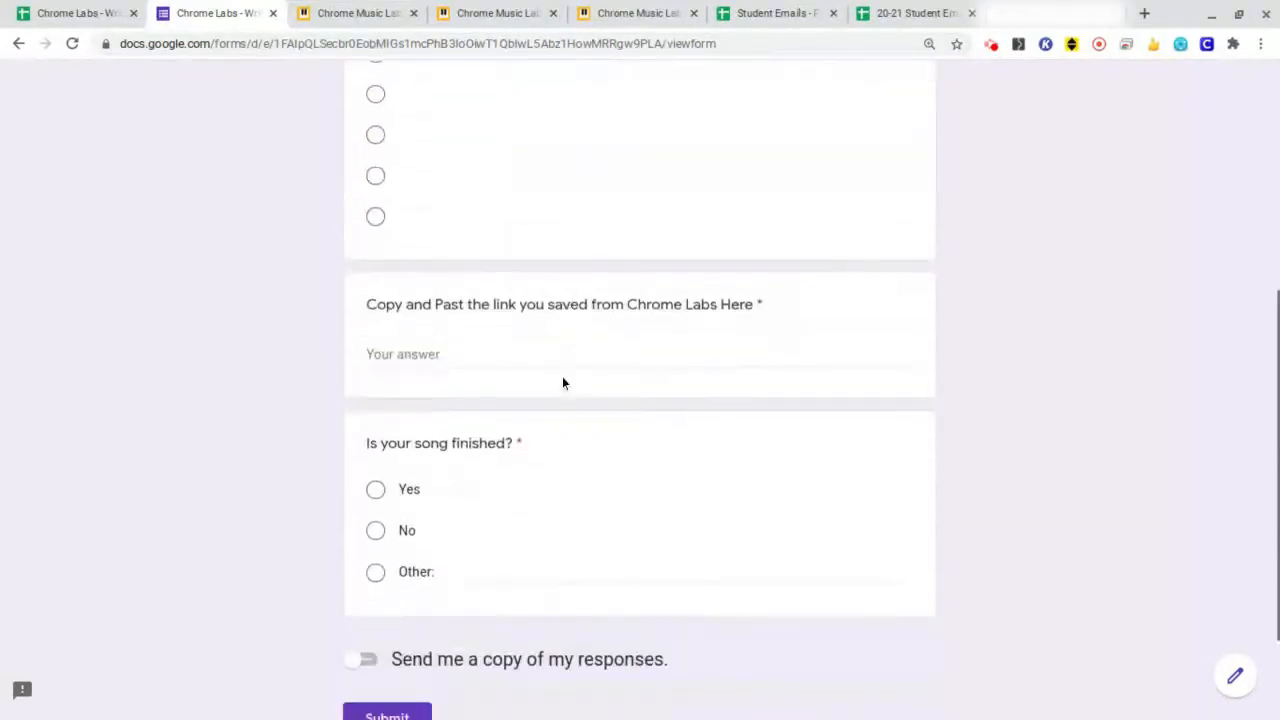
left_click(477, 345)
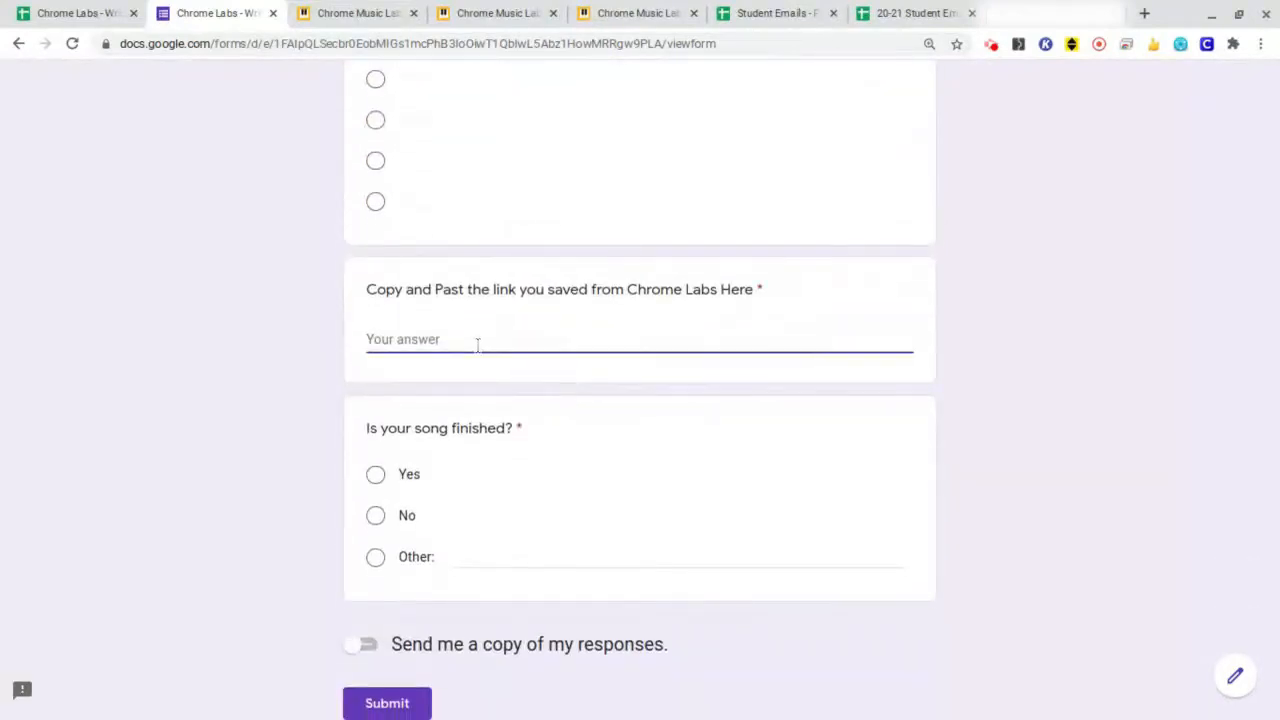
key("ctrl+v")
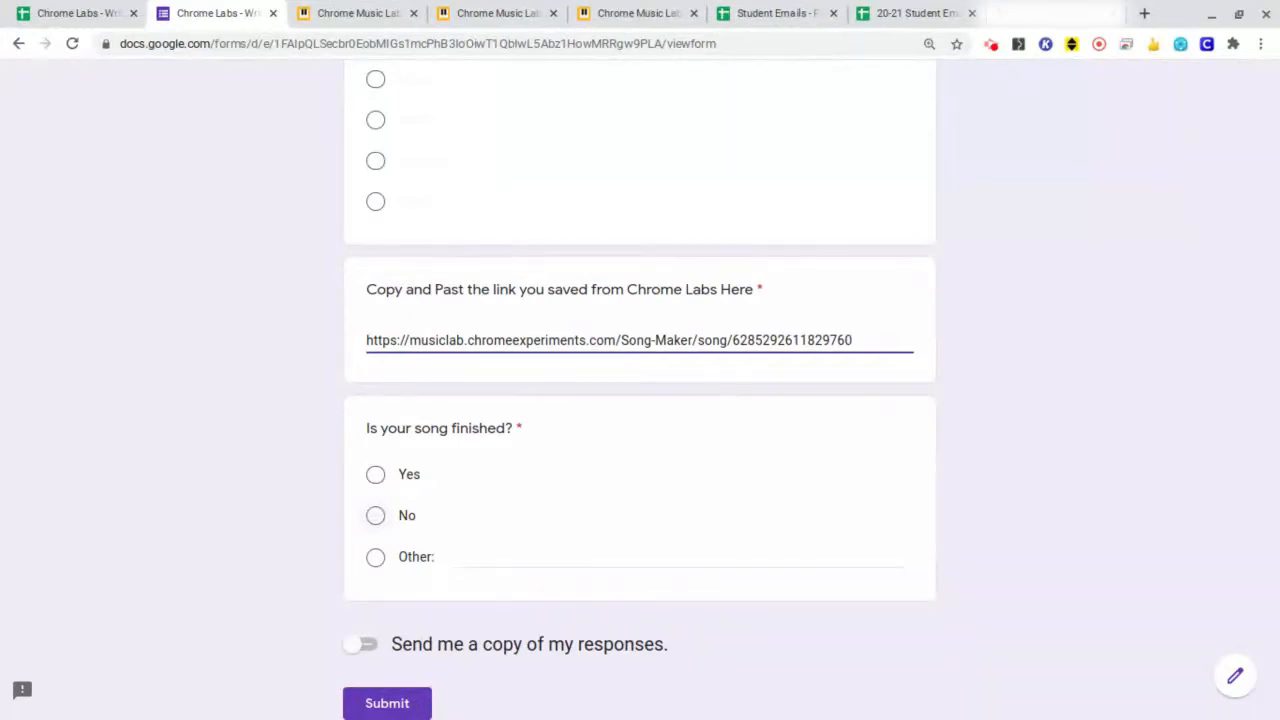
left_click(376, 515)
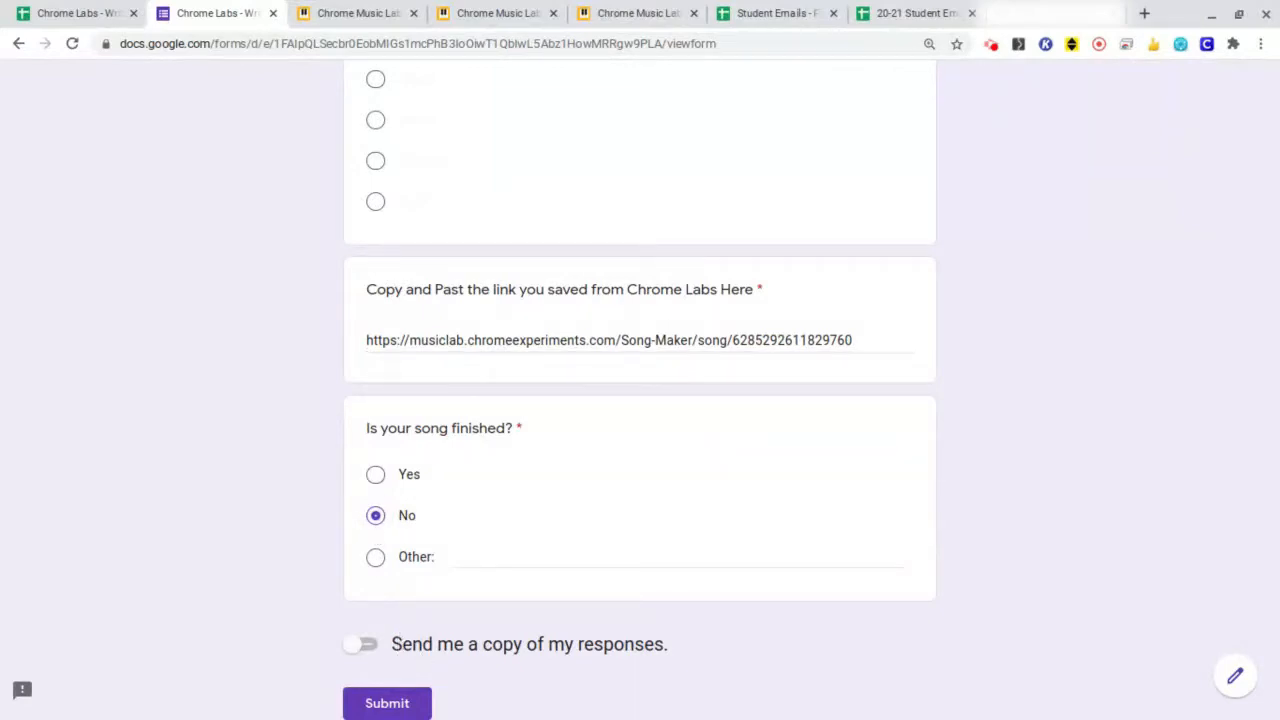
left_click(399, 705)
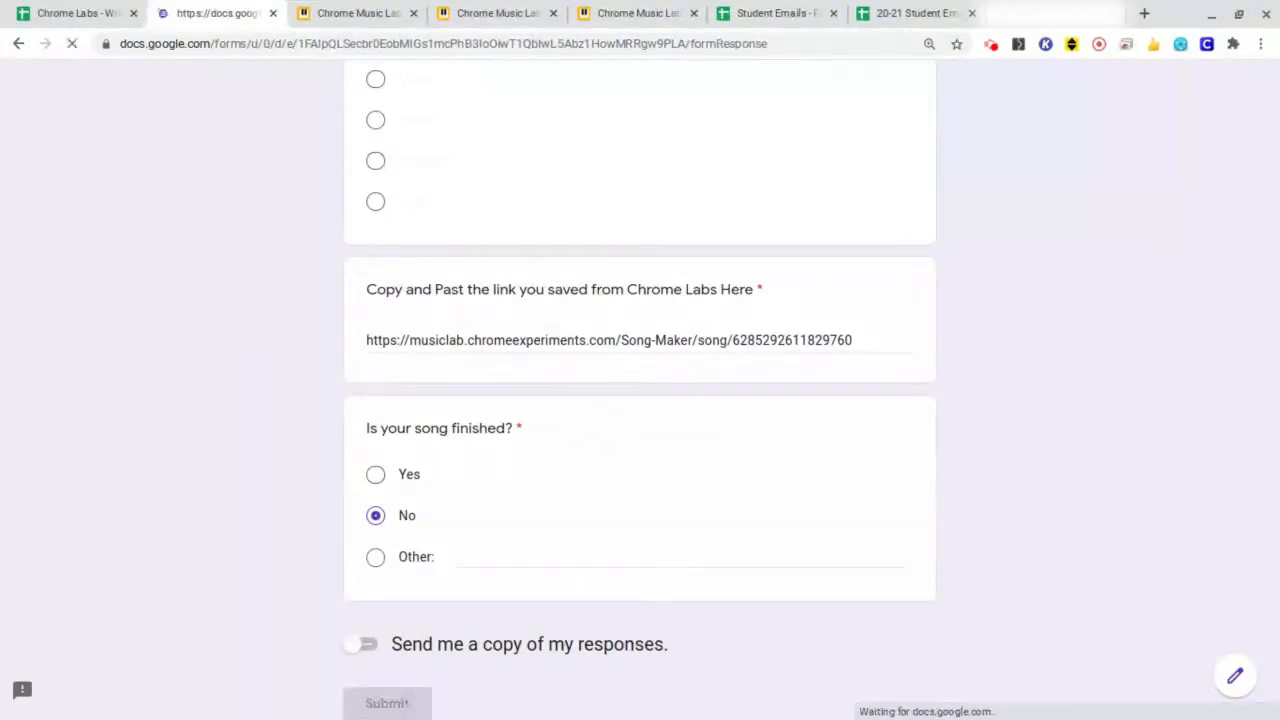
Review the submitted entries and their send status in the project's responses spreadsheet.
left_click(108, 16)
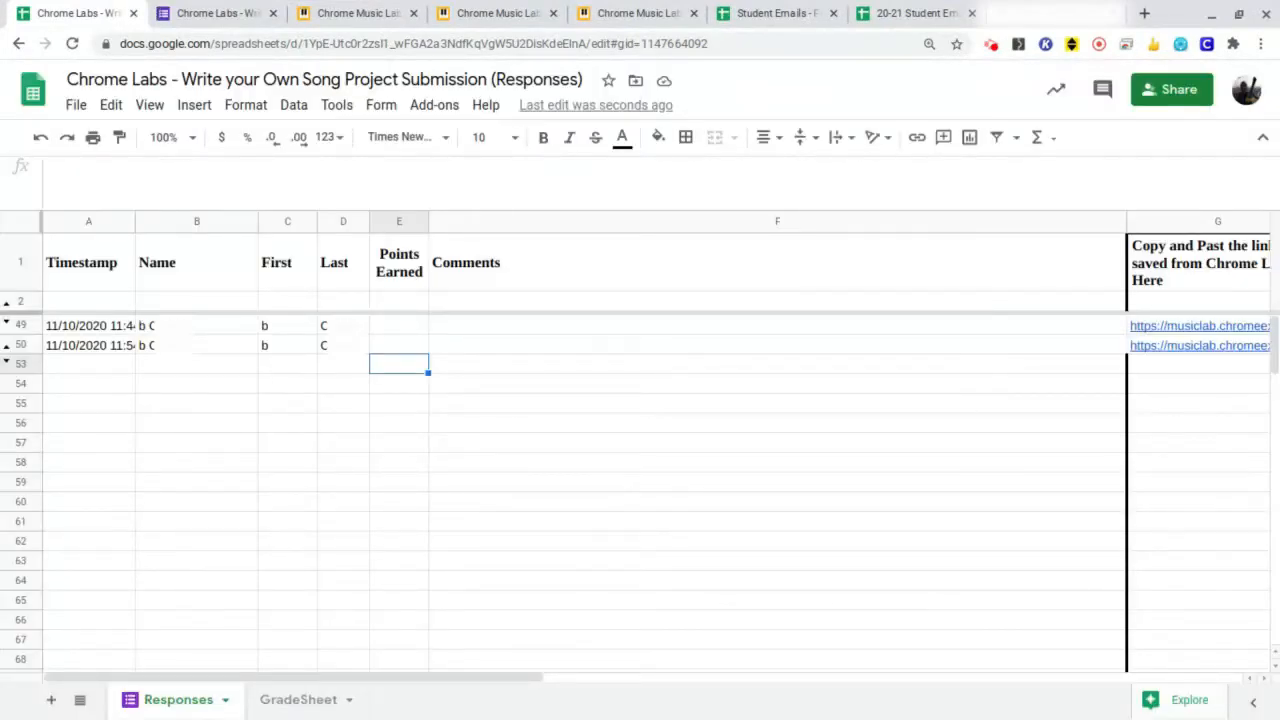
scroll(640, 450, "right", 3)
scroll(640, 450, "right", 6)
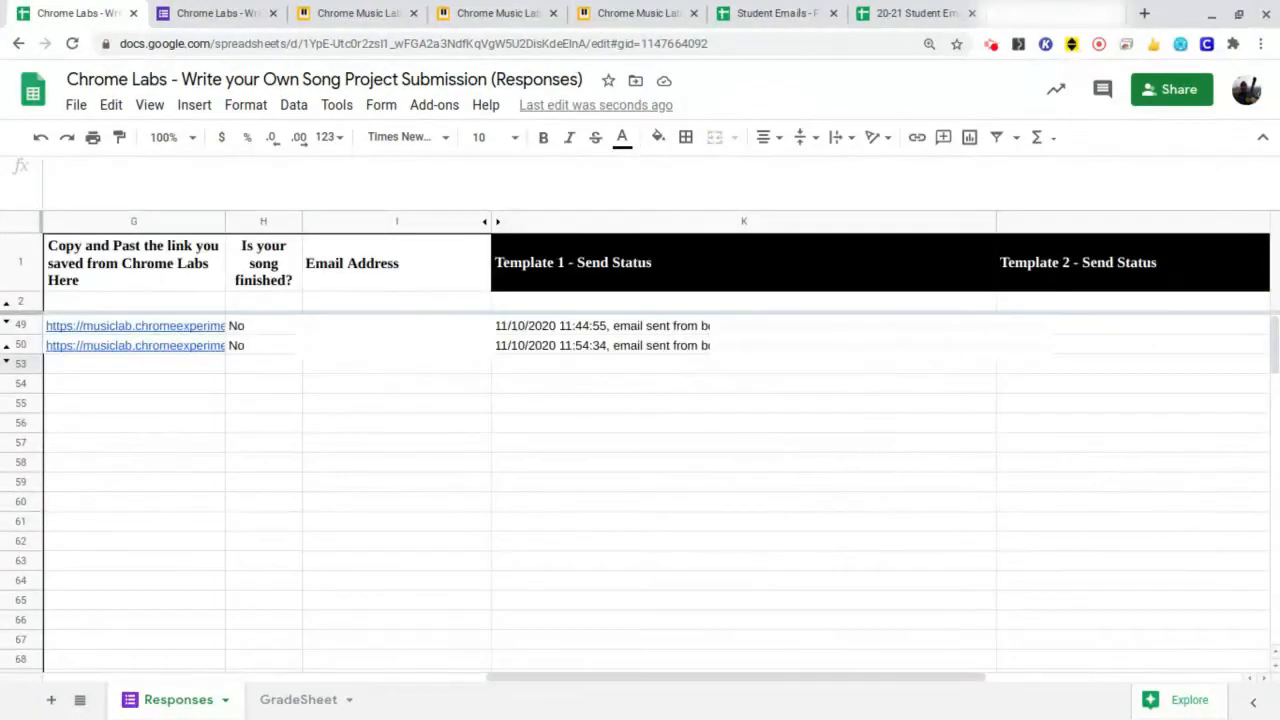
scroll(640, 450, "left", 3)
Open the submitted song link in row 49, play the song, stop it, and close its tab.
mouse_move(834, 324)
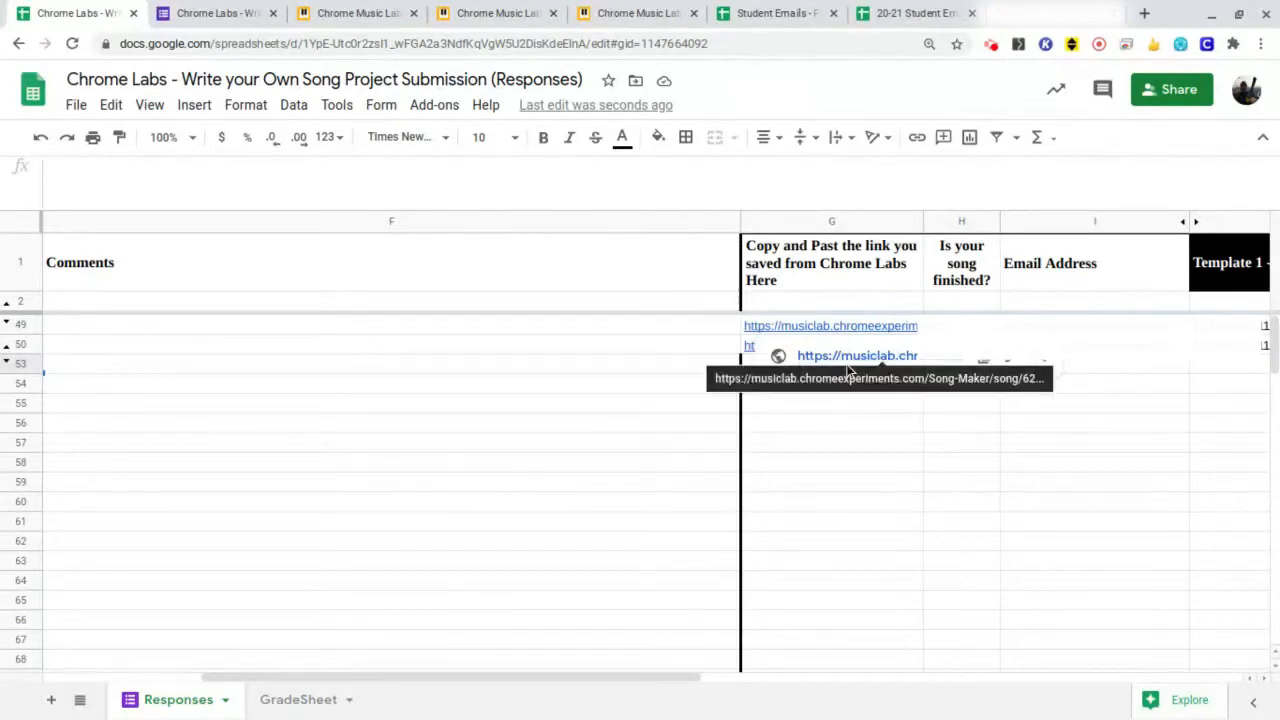
left_click(850, 356)
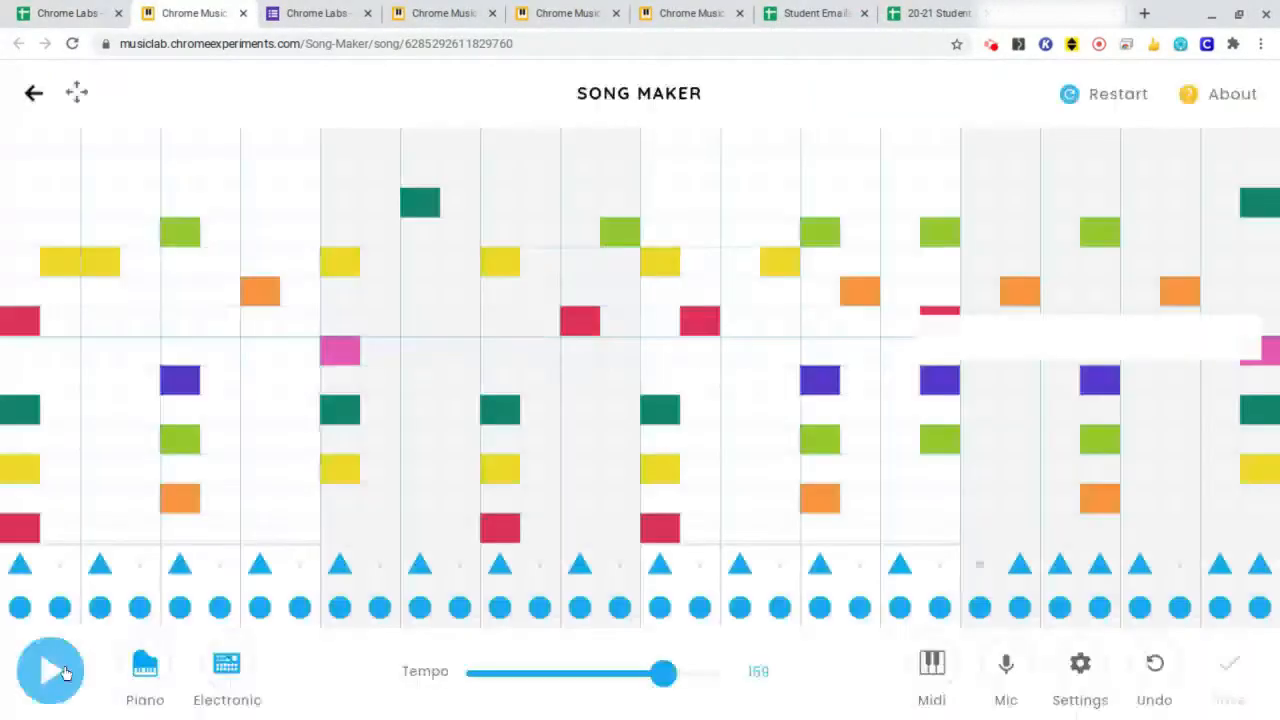
left_click(63, 672)
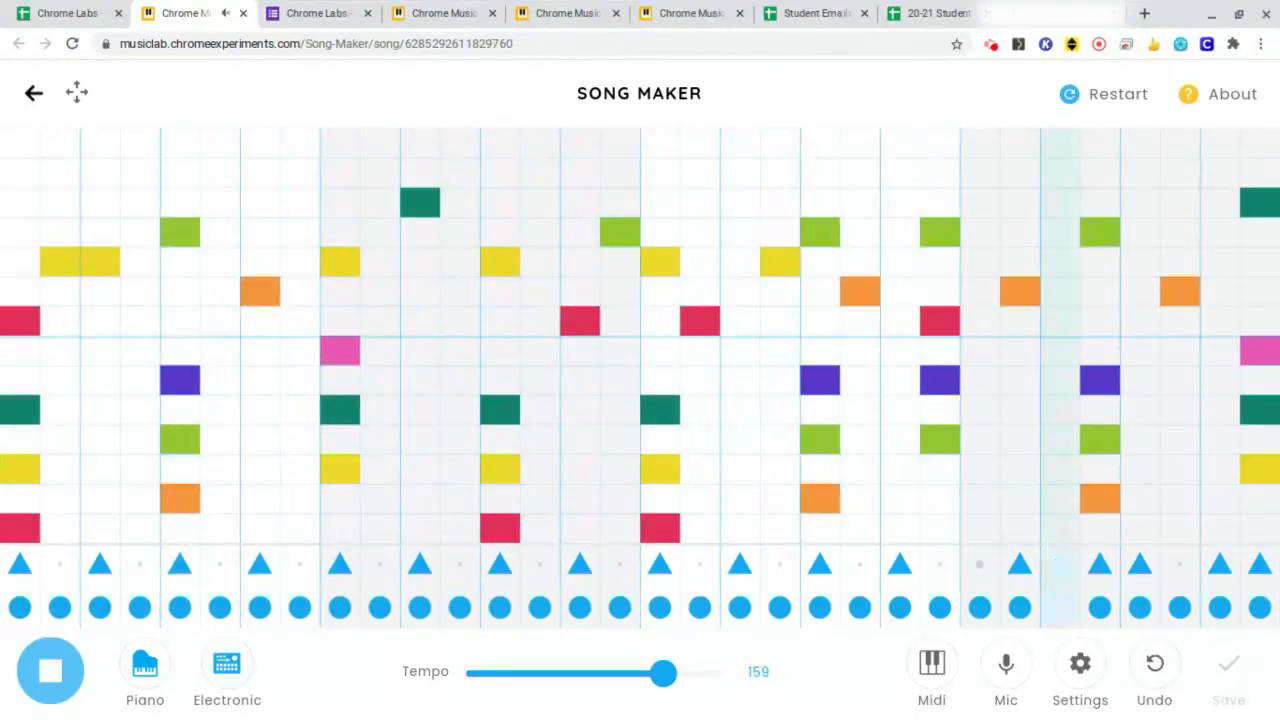
left_click(65, 673)
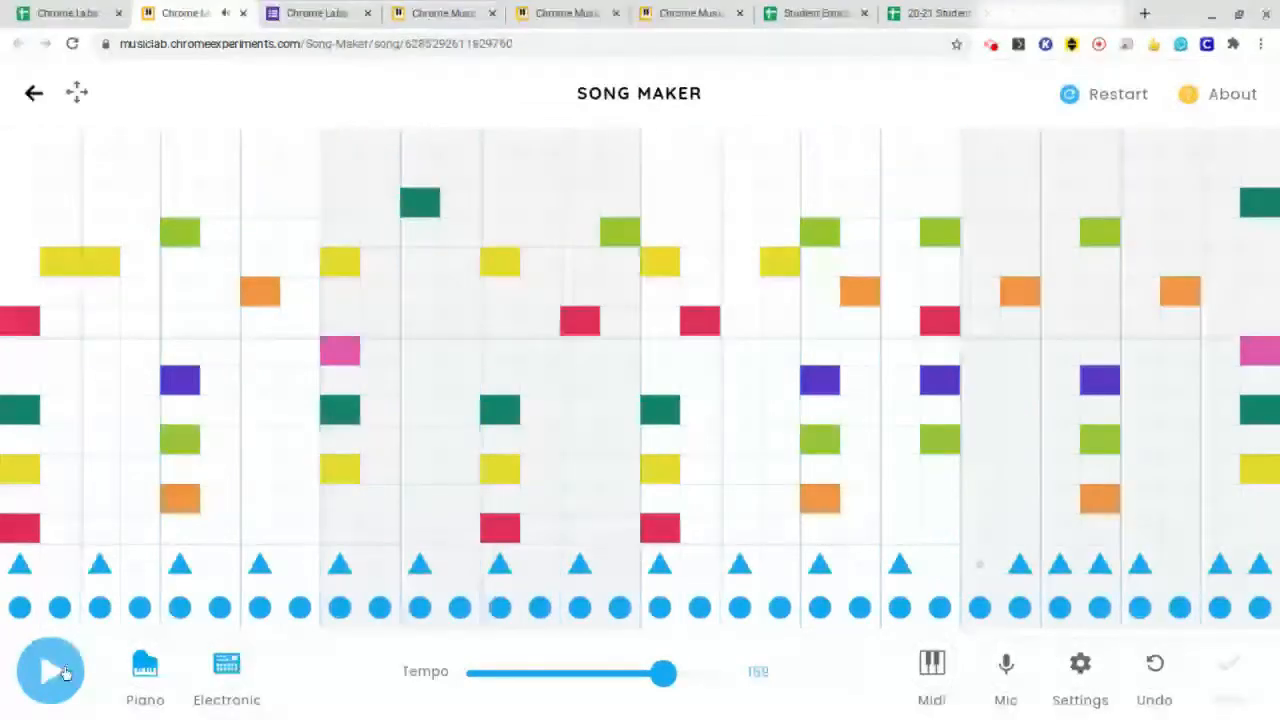
left_click(242, 13)
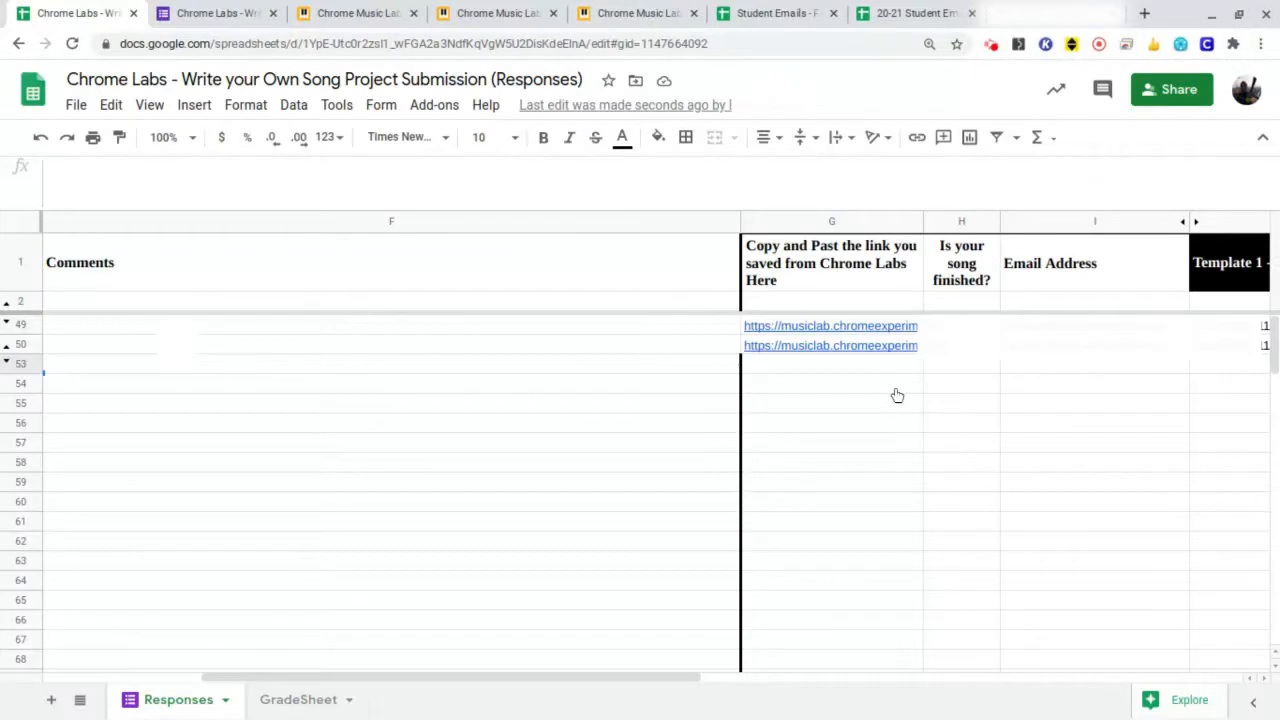
Enter the comment "I like how you did the syncopation." for the submission in row 49.
scroll(508, 391, "left", 5)
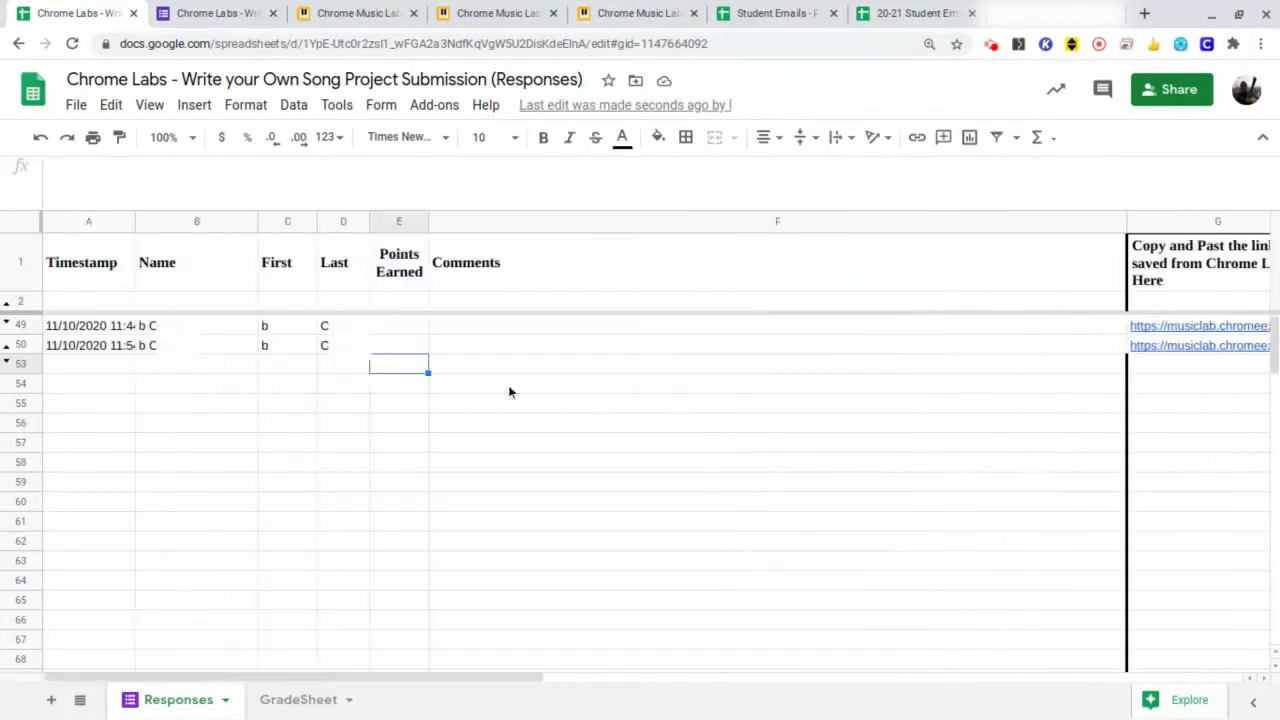
left_click(498, 325)
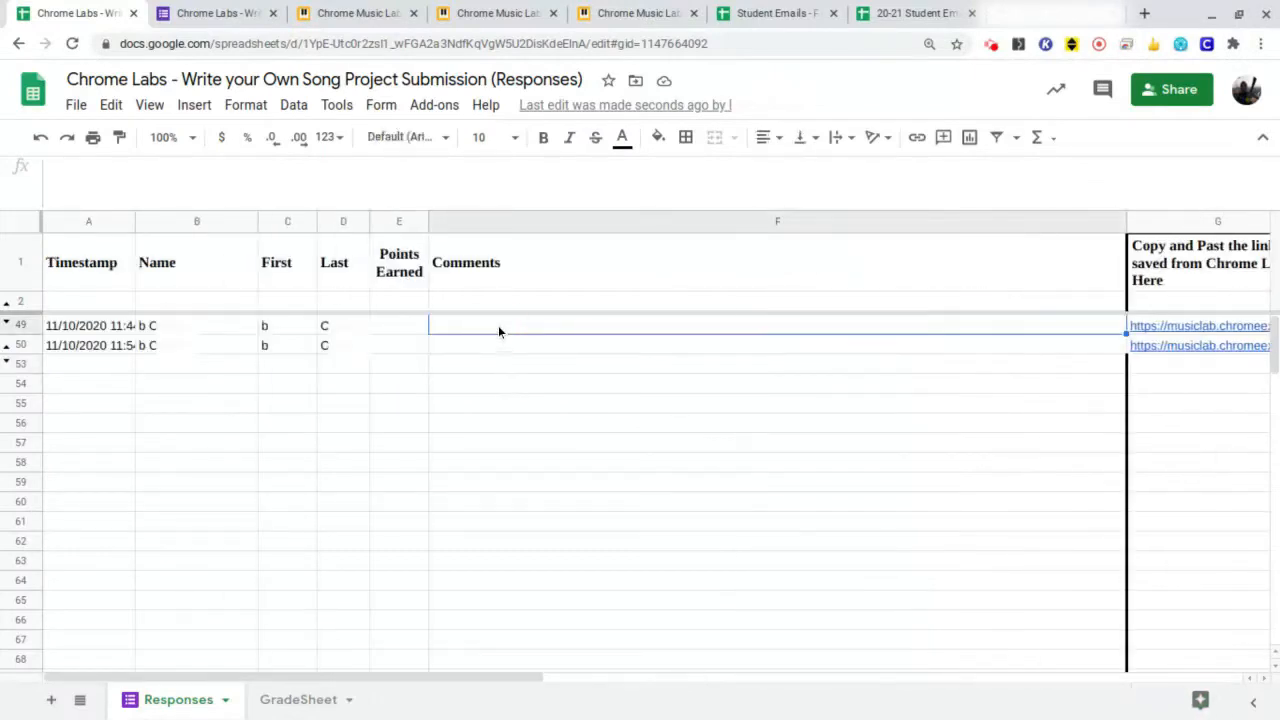
type("I")
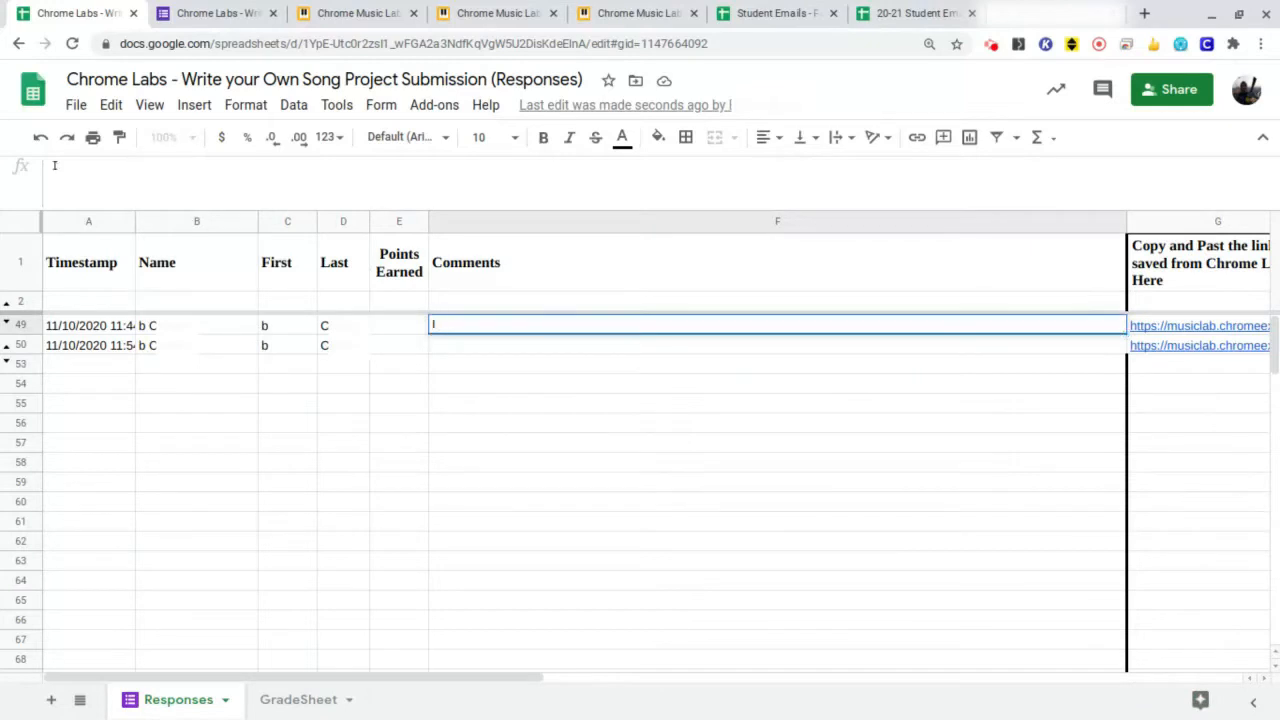
type(" like how you")
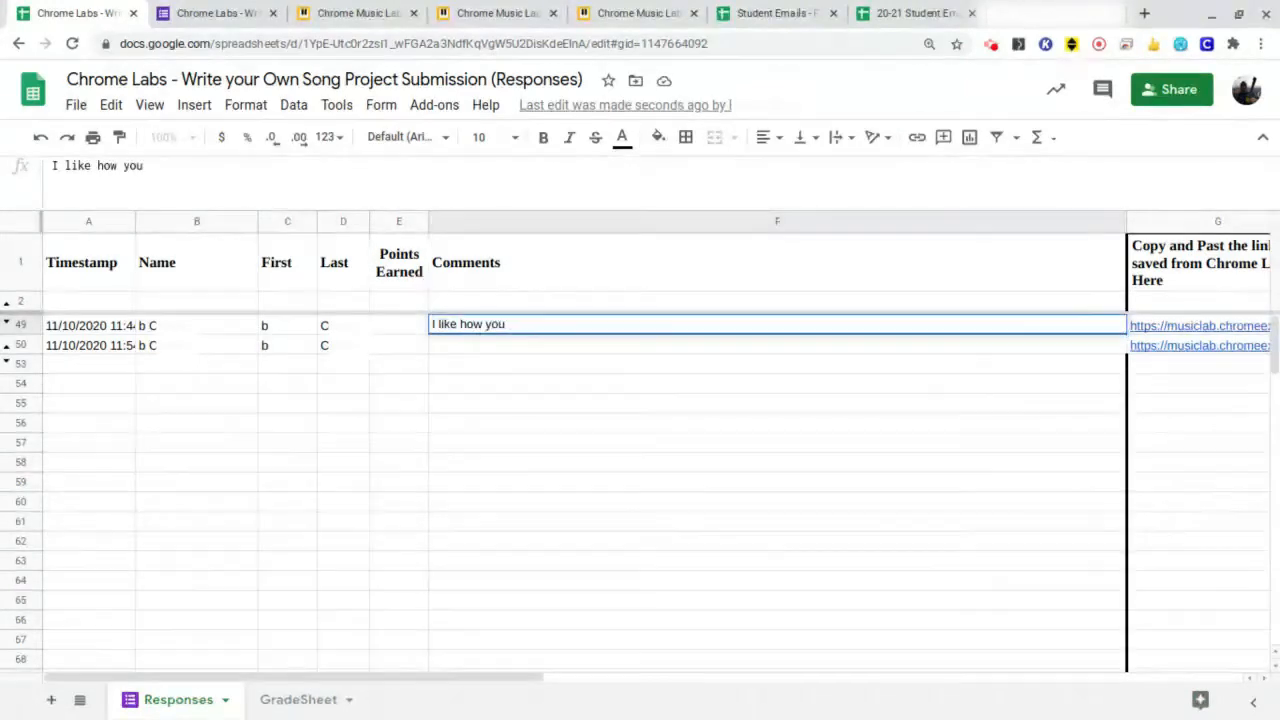
type(" did the syncopation")
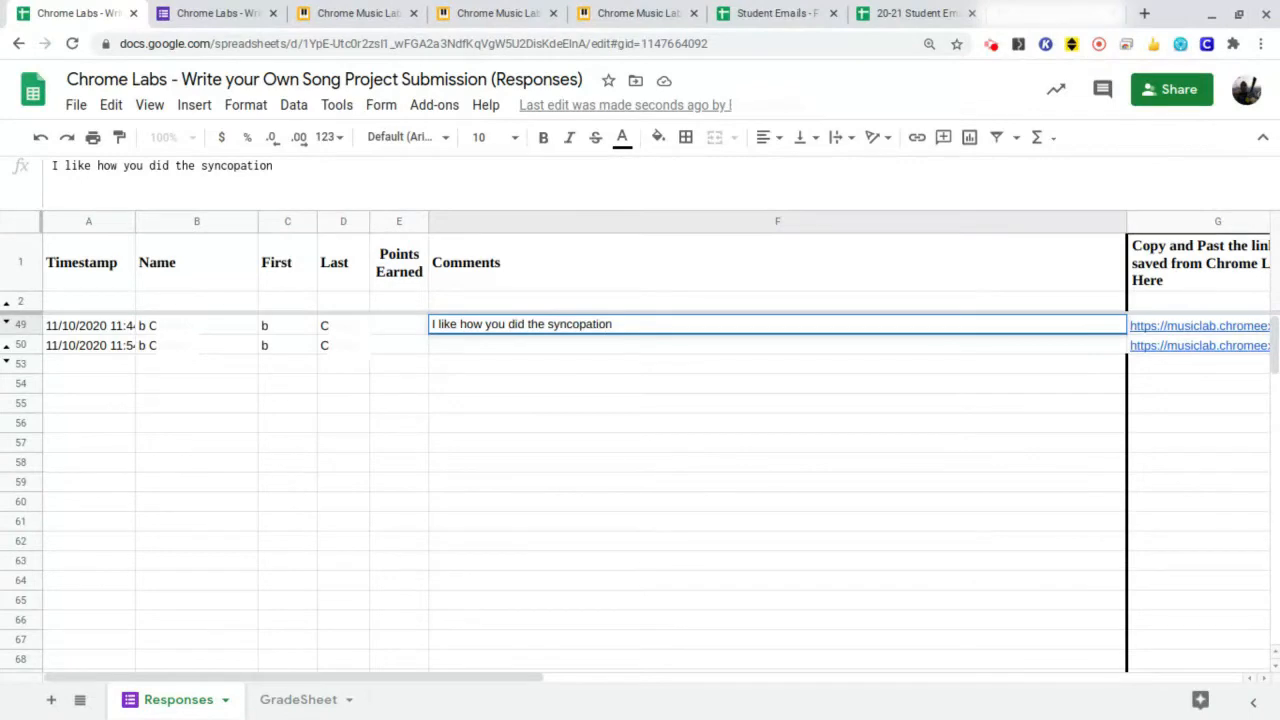
type(".")
Switch to the original Song Maker song and close its saved-link message.
left_click(367, 20)
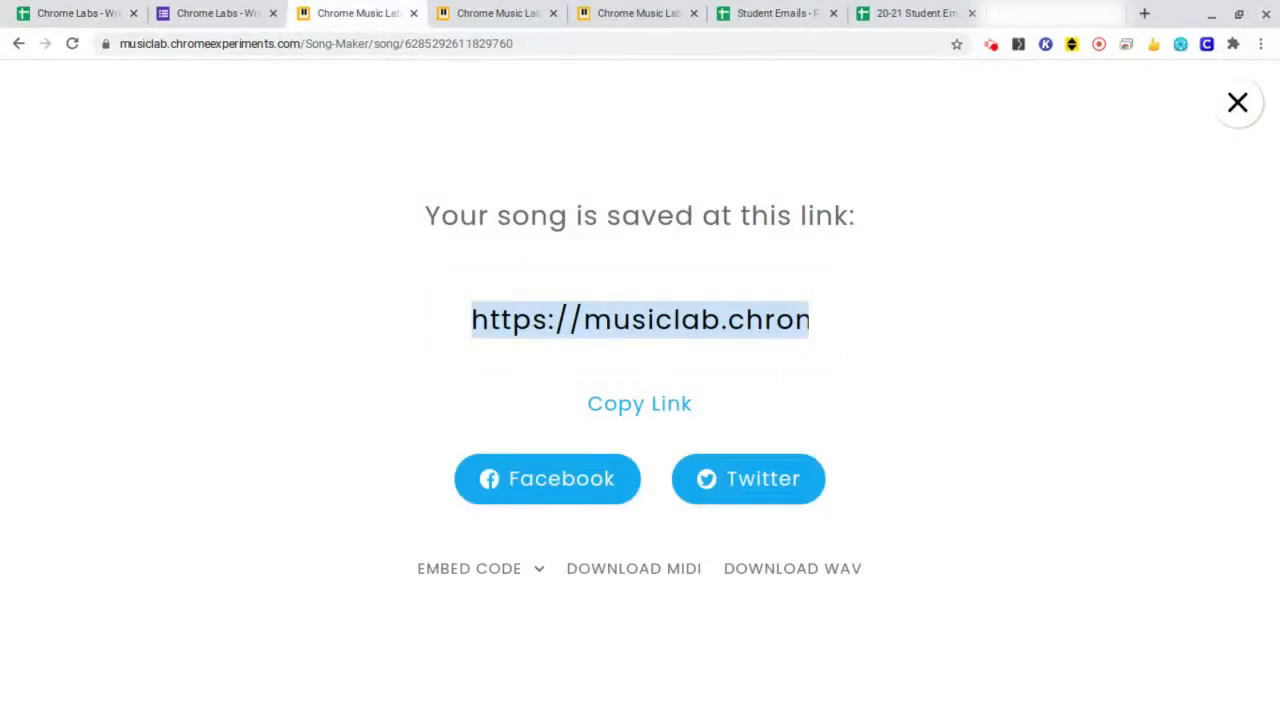
left_click(1232, 117)
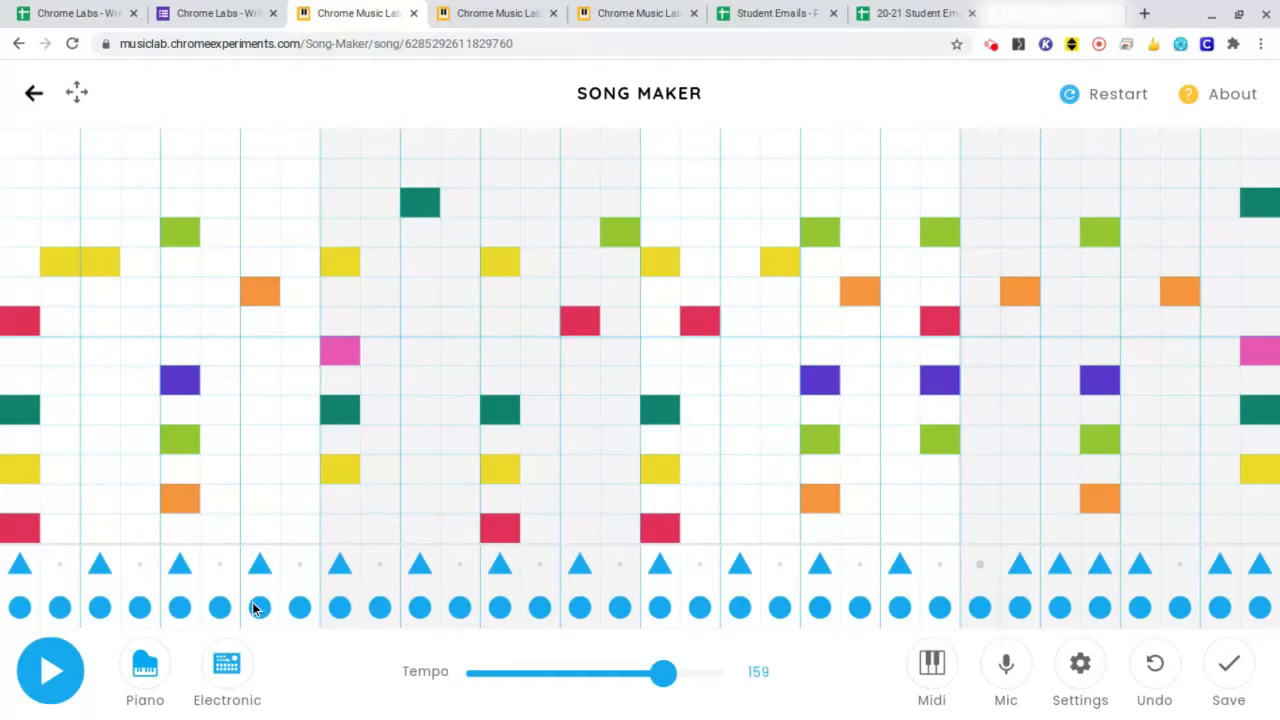
Return to the responses spreadsheet, commit the comment in row 49, and record 100 points earned for that submission.
key("ctrl+1")
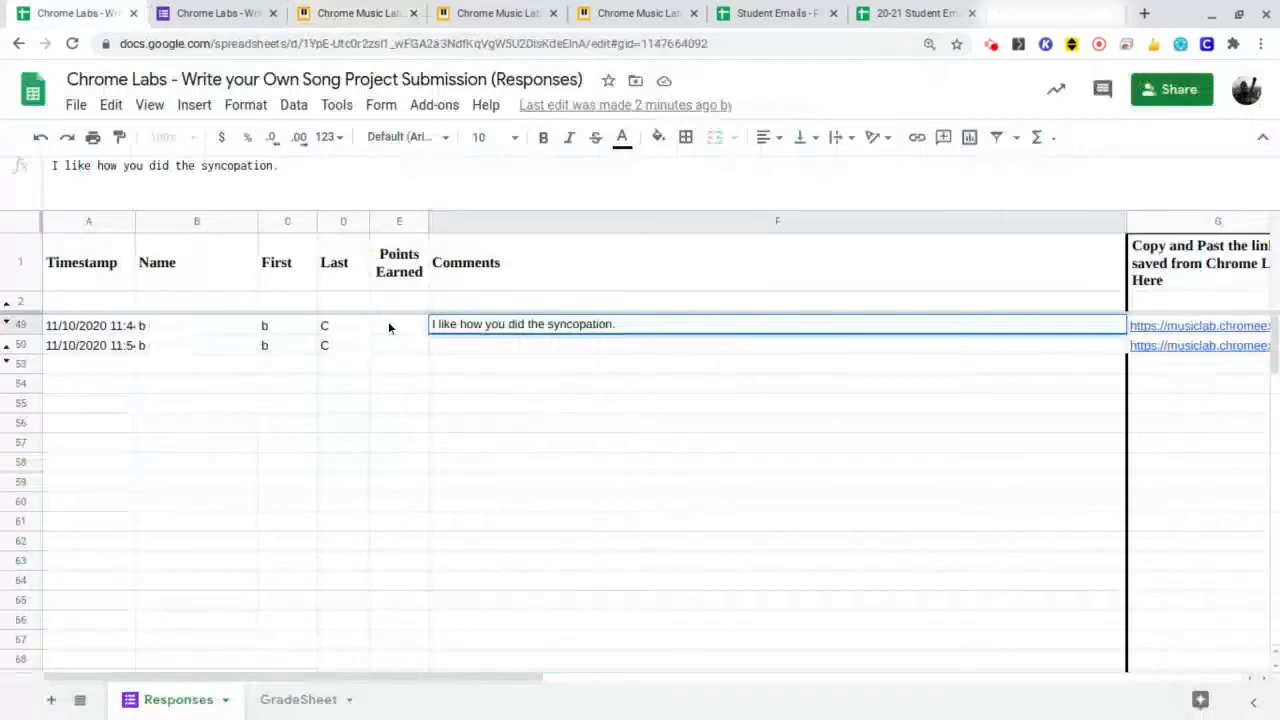
key("Return")
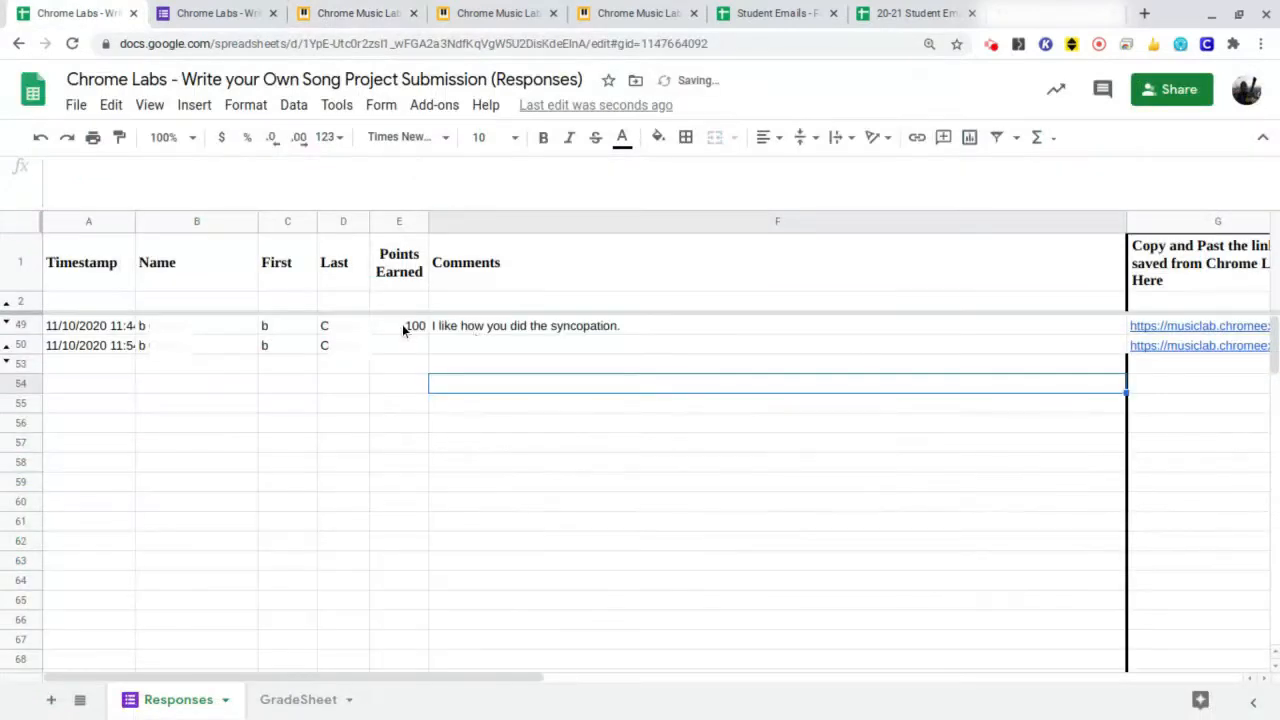
Check the send status columns for the submissions, and read the newest song link email in Gmail.
scroll(488, 368, "right", 10)
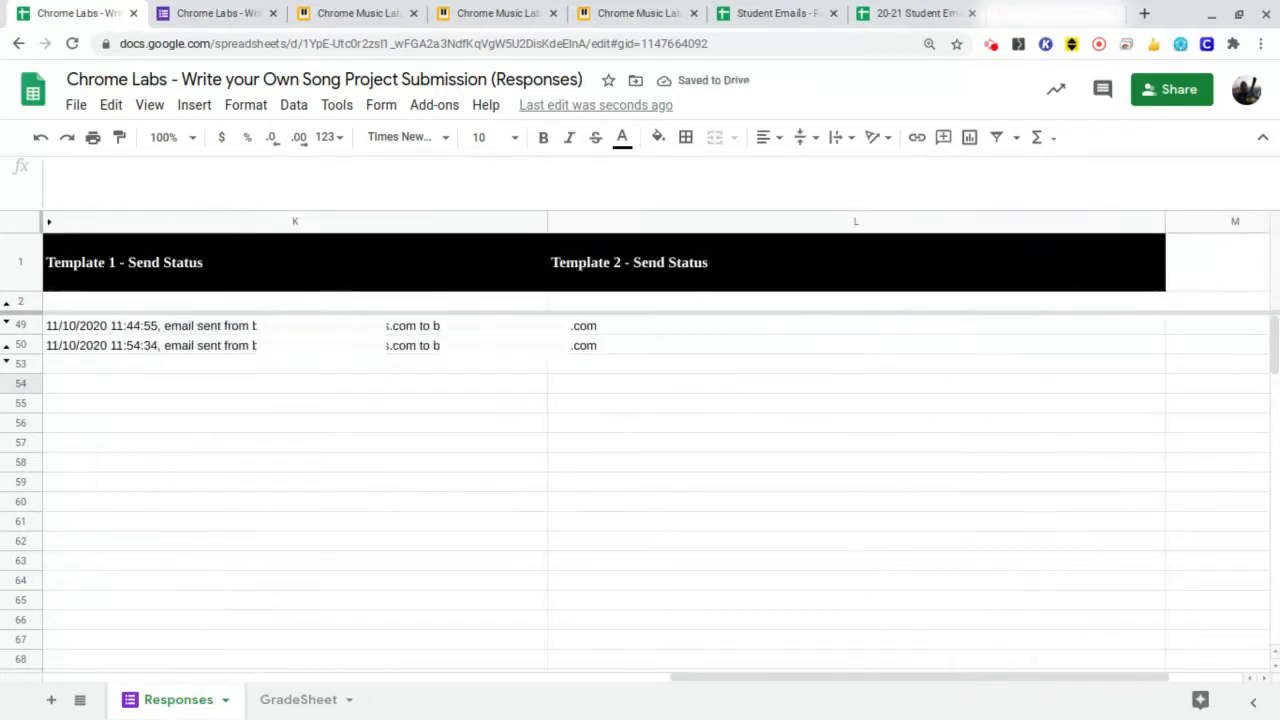
mouse_move(379, 287)
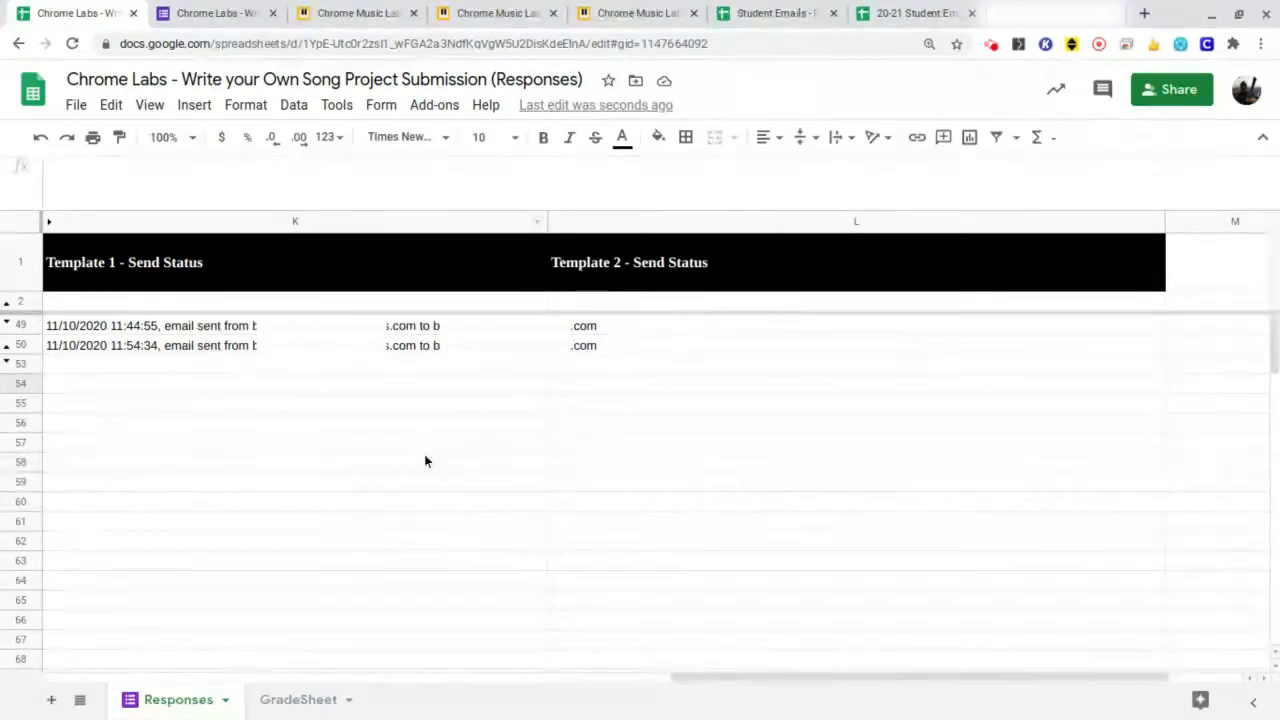
left_click(1041, 22)
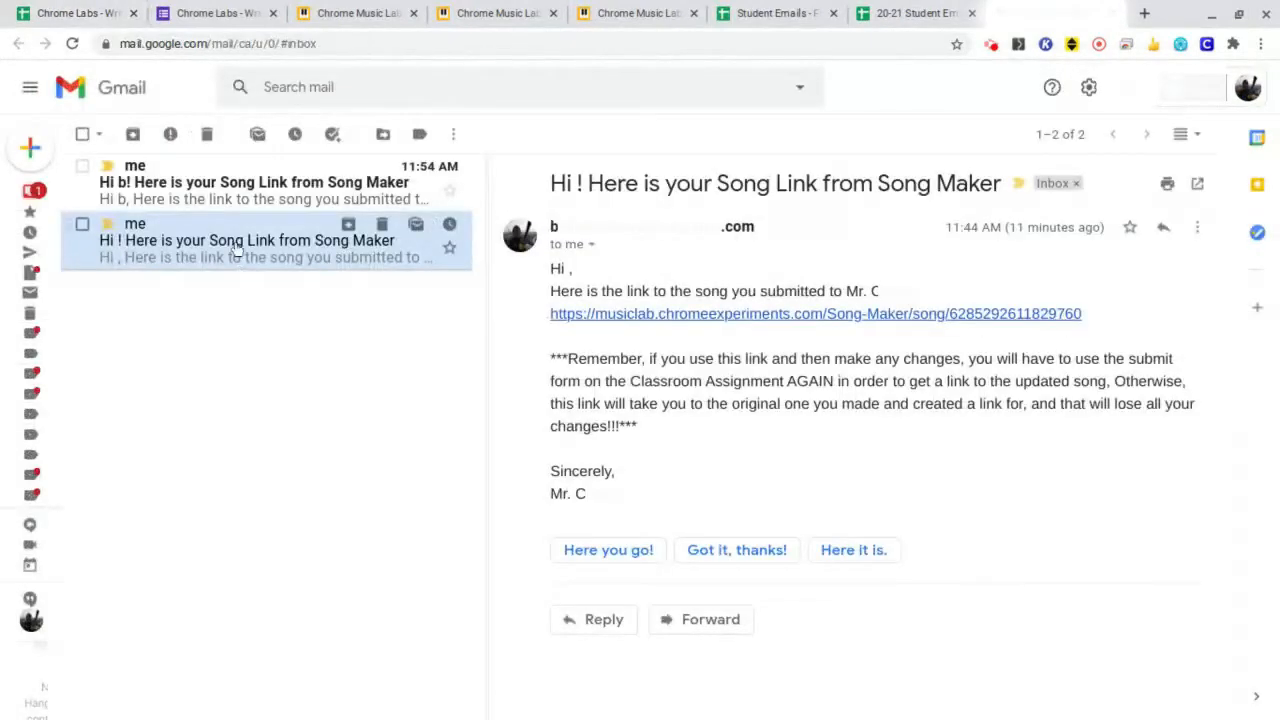
left_click(242, 195)
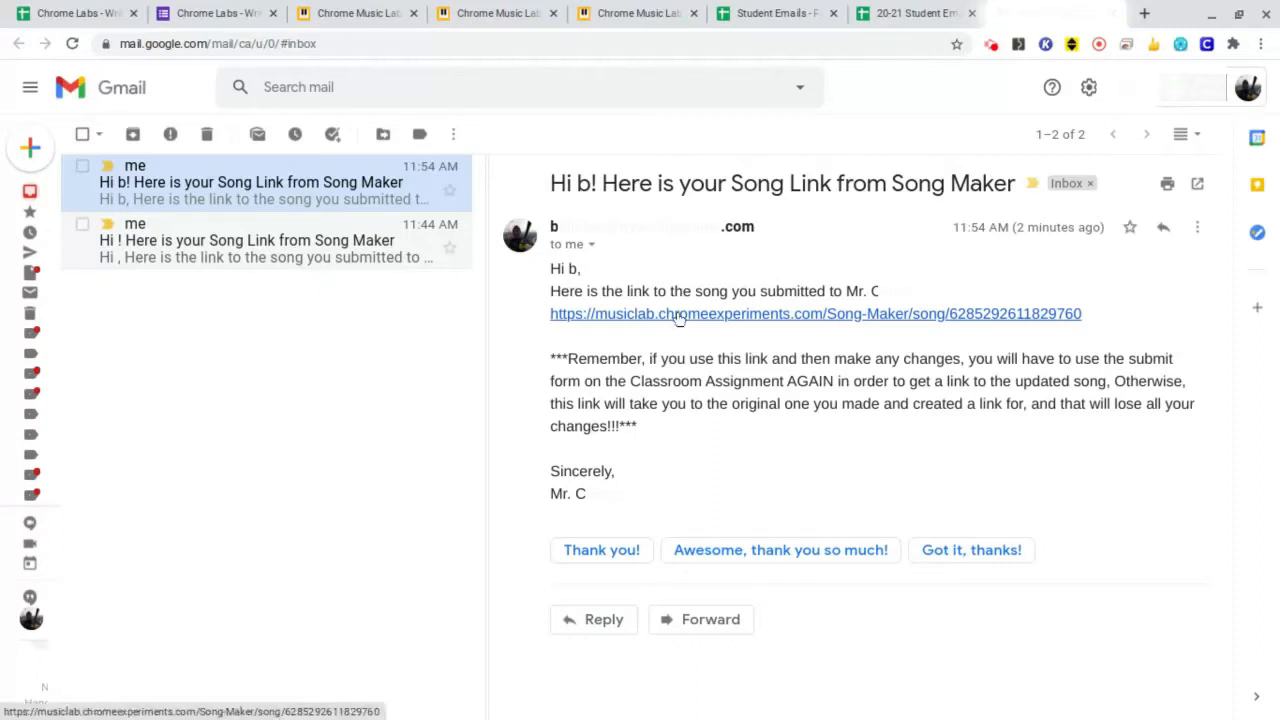
Return to the responses spreadsheet and enter 60 points earned for the submission in row 50.
left_click(94, 15)
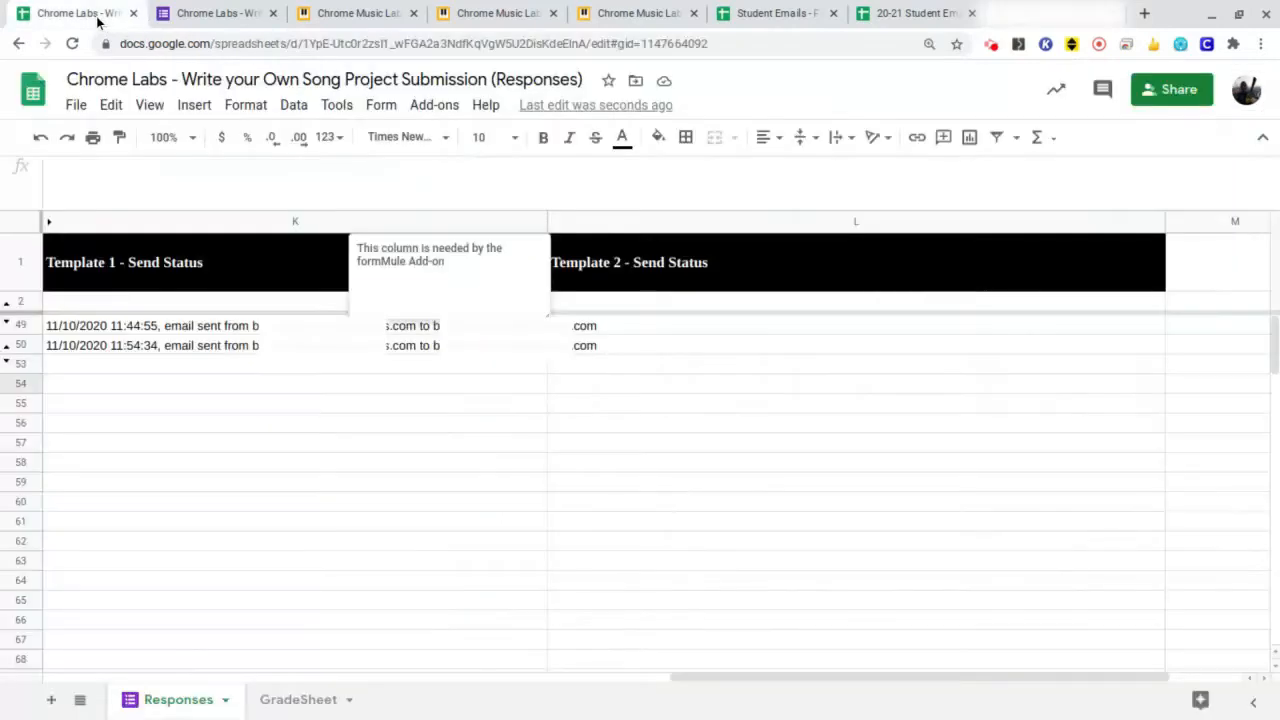
scroll(323, 398, "left", 10)
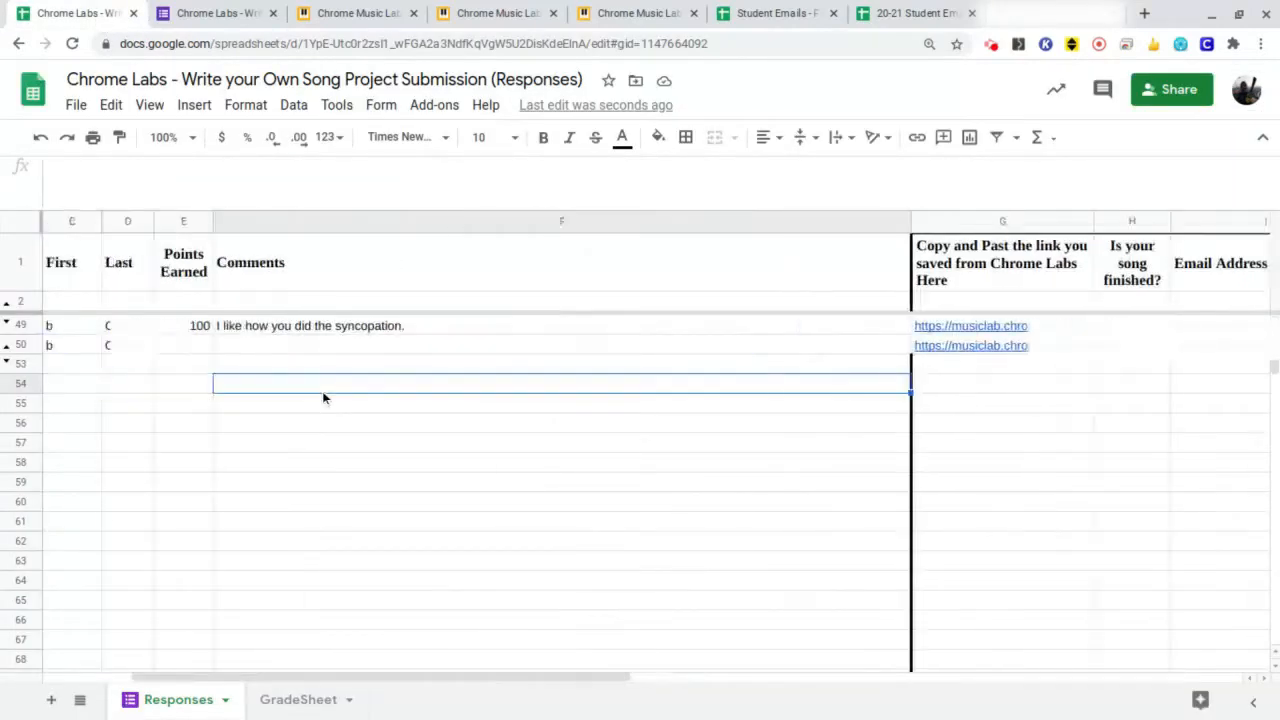
scroll(322, 391, "left", 4)
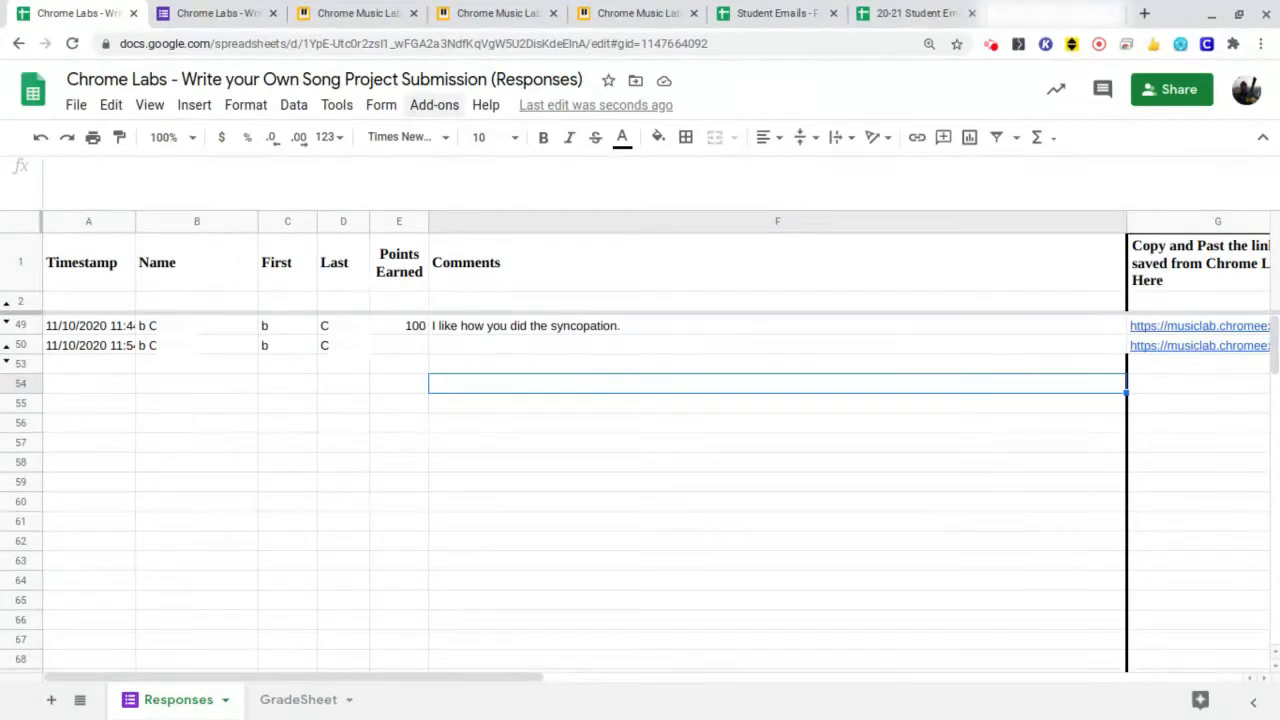
left_click(414, 348)
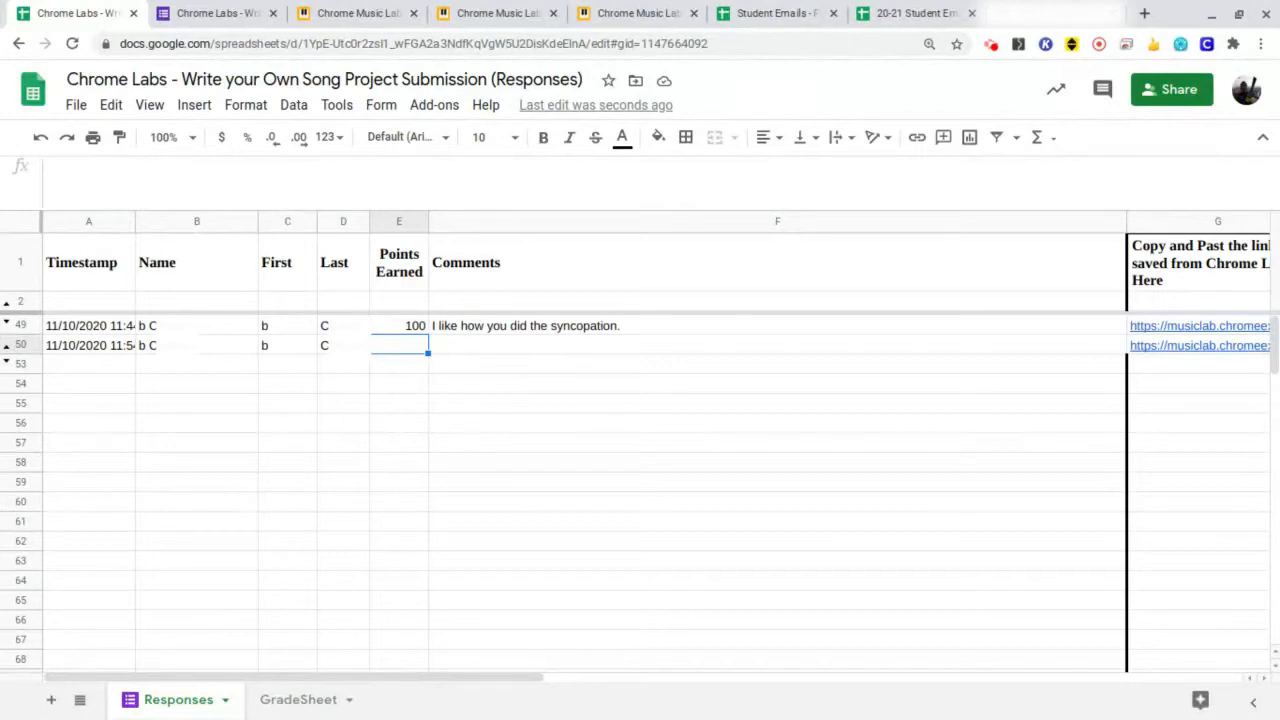
type("7")
key("BackSpace")
key("Escape")
type("60")
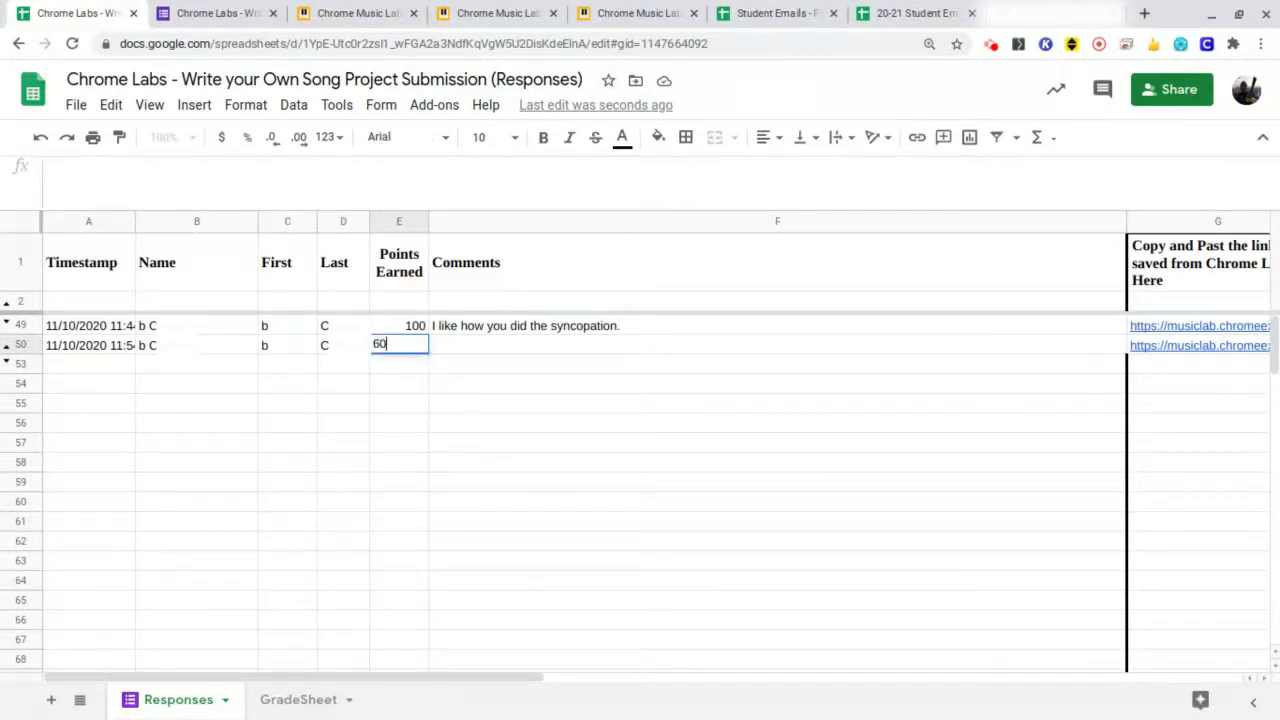
Enter the comment "please resubmit" for the submission in row 50.
left_click(533, 356)
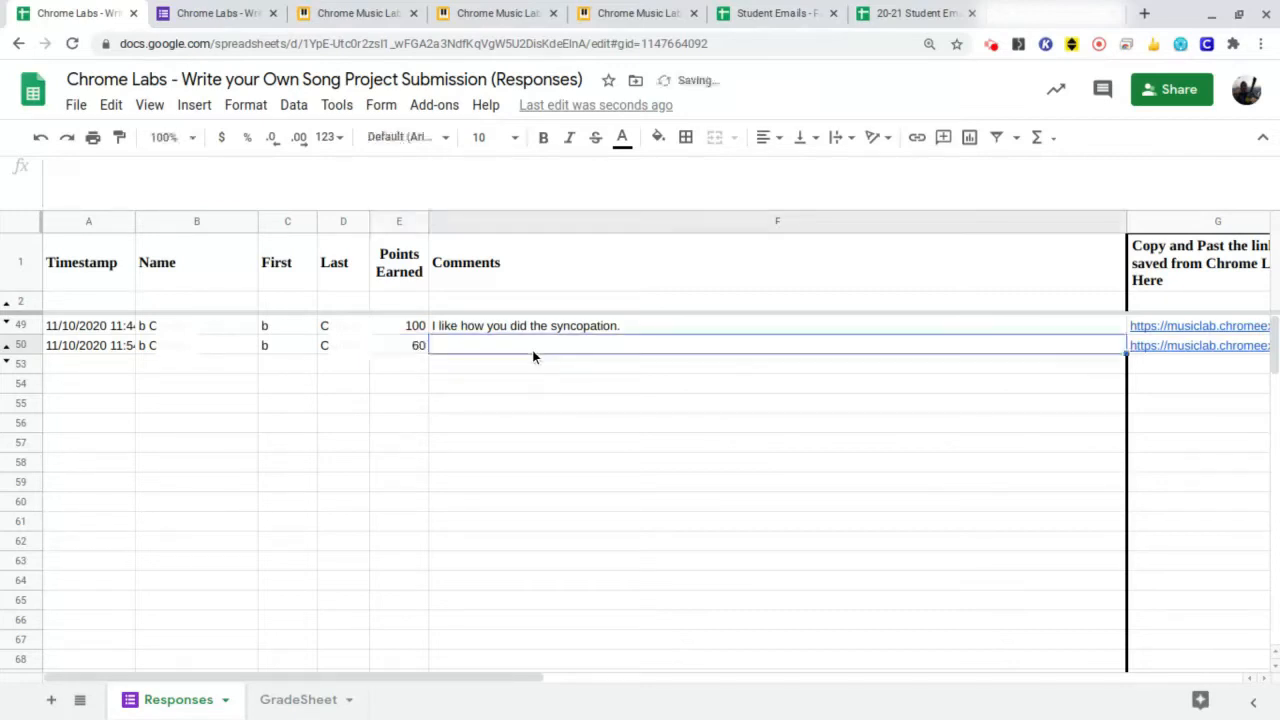
type("please ")
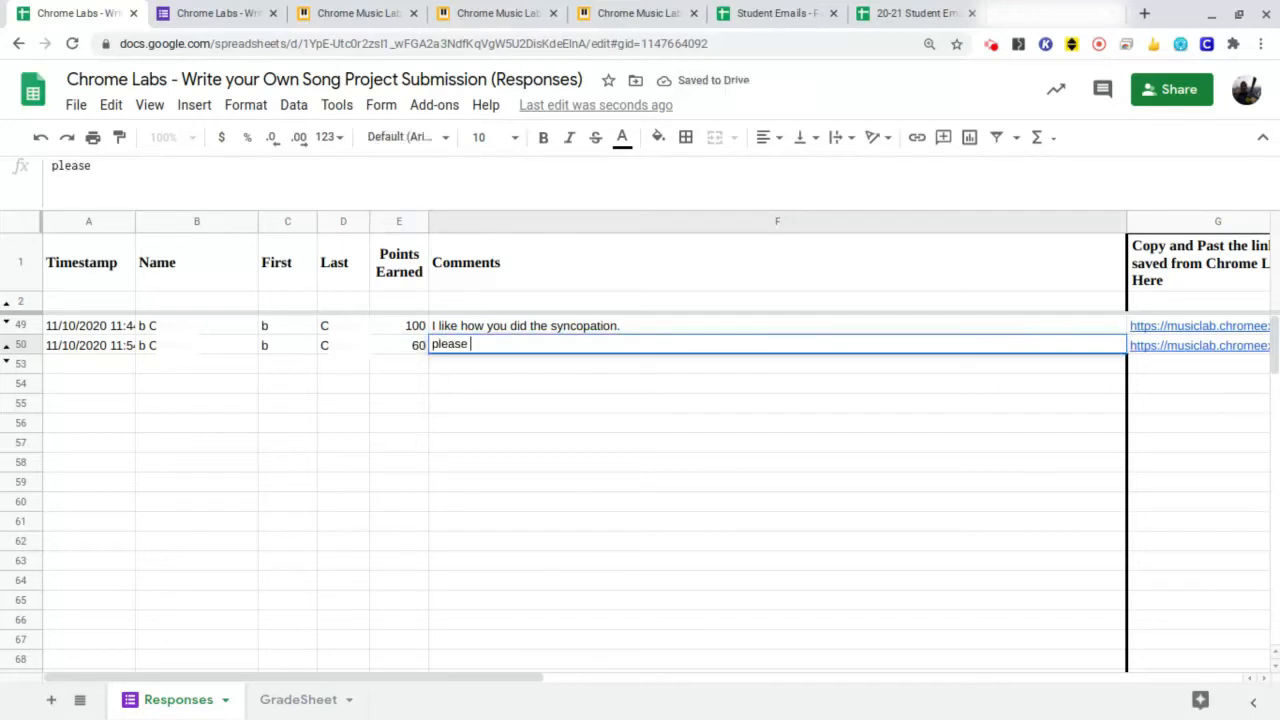
type("resubmit")
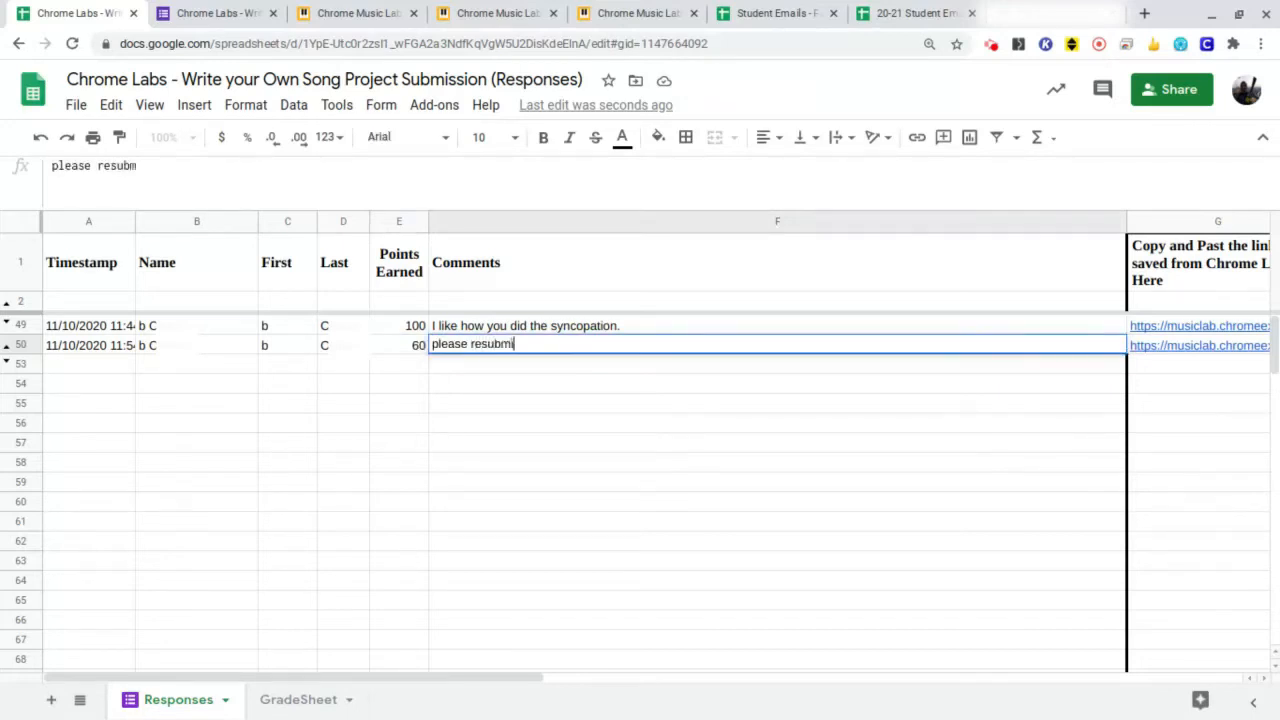
key("Return")
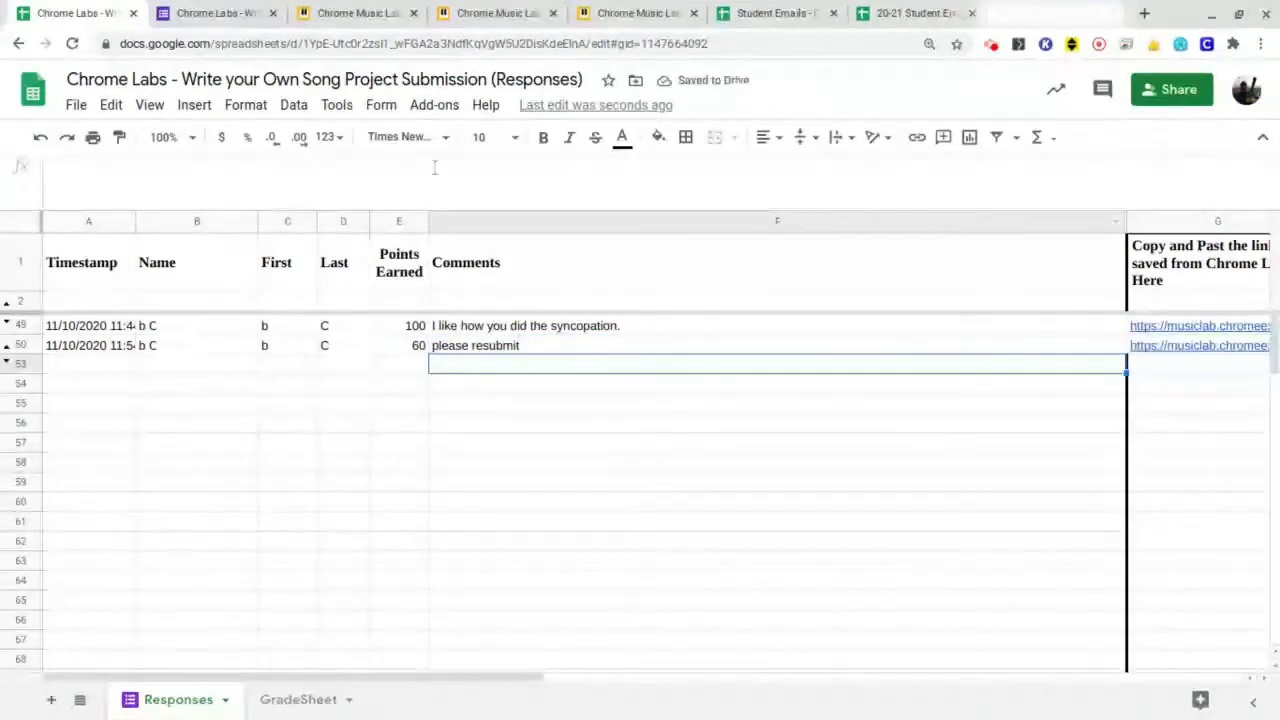
Run the Form Mule setup, saving two email templates with the send conditions Timestamp = NOT NULL and Comments = NOT NULL, and continue to template editing.
left_click(435, 110)
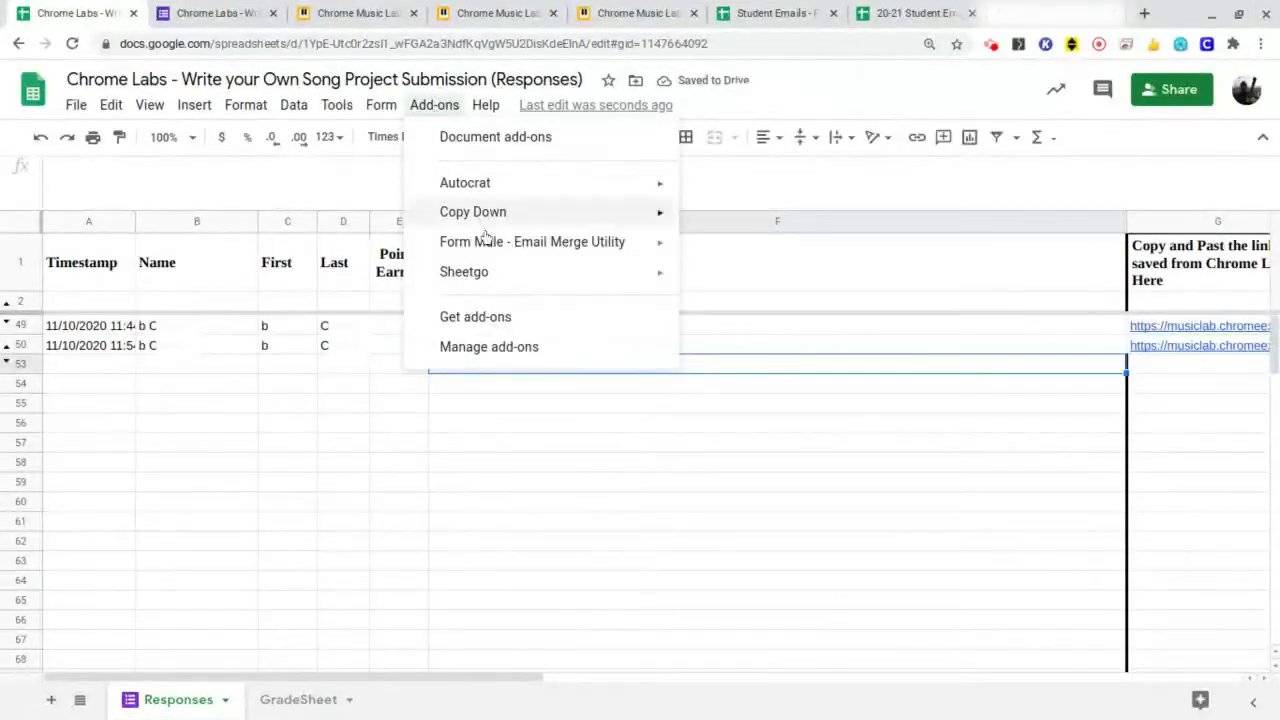
mouse_move(486, 243)
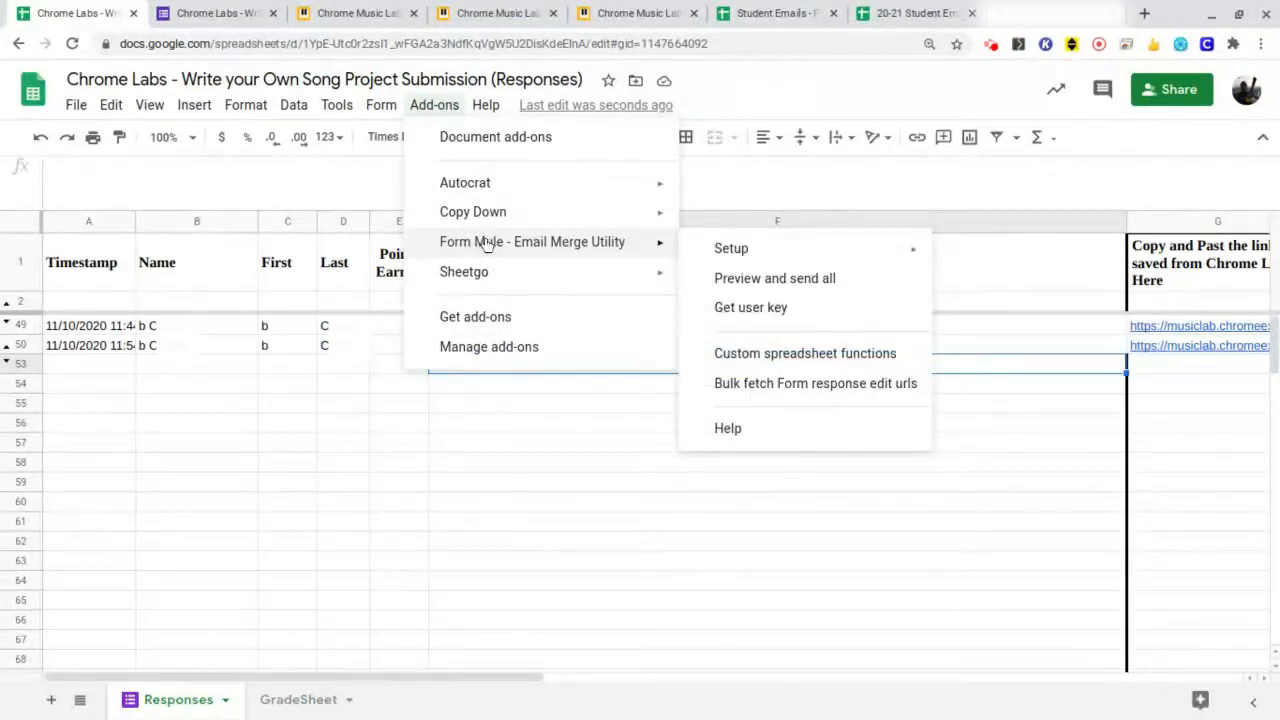
mouse_move(749, 255)
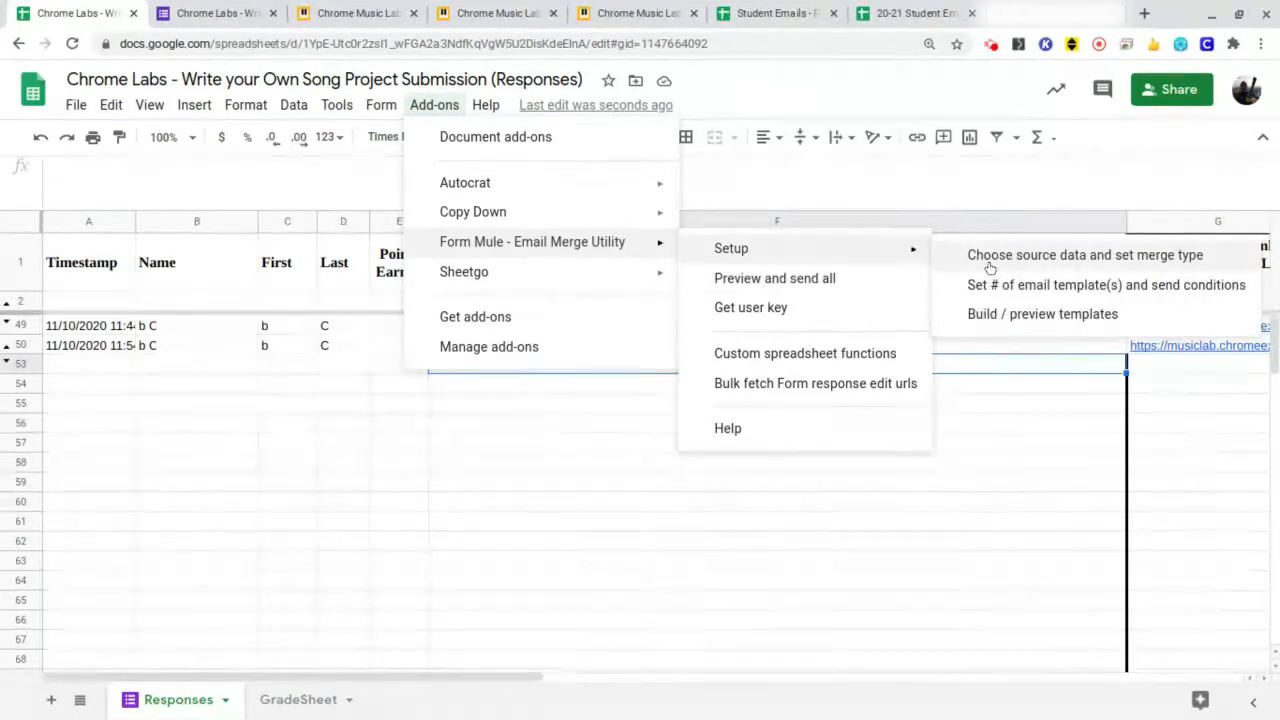
left_click(990, 268)
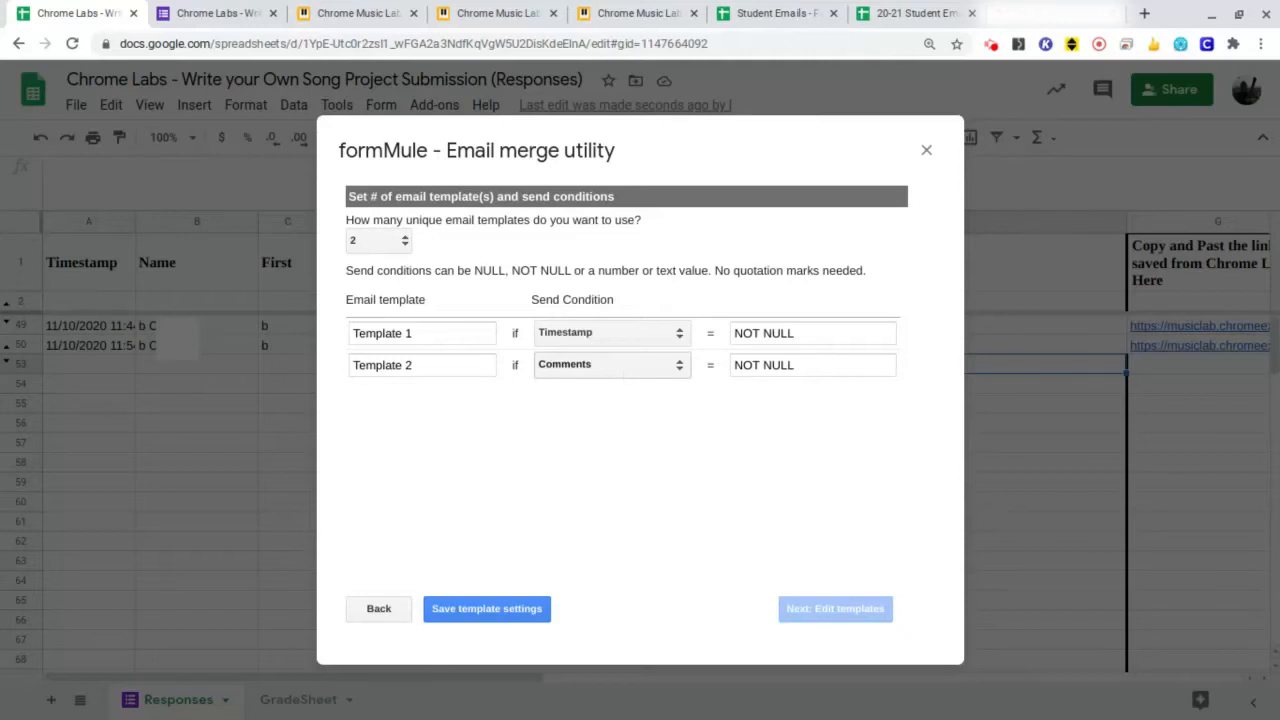
left_click(524, 610)
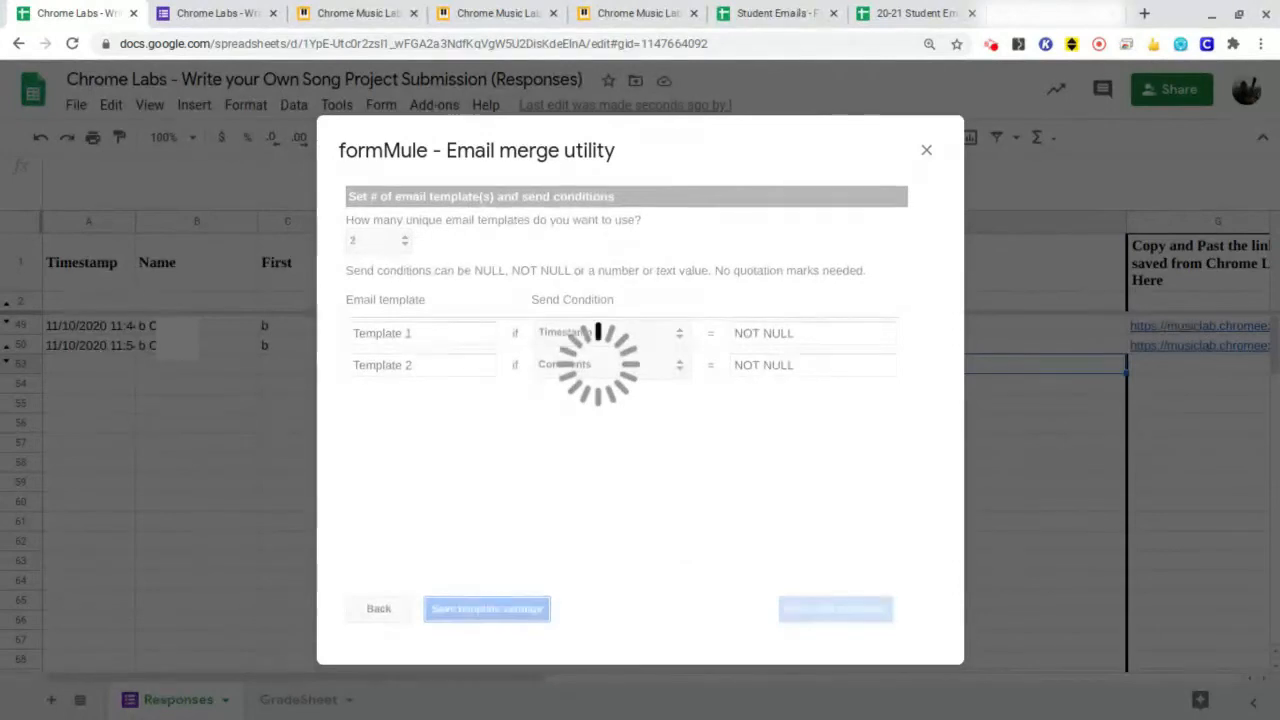
left_click(812, 609)
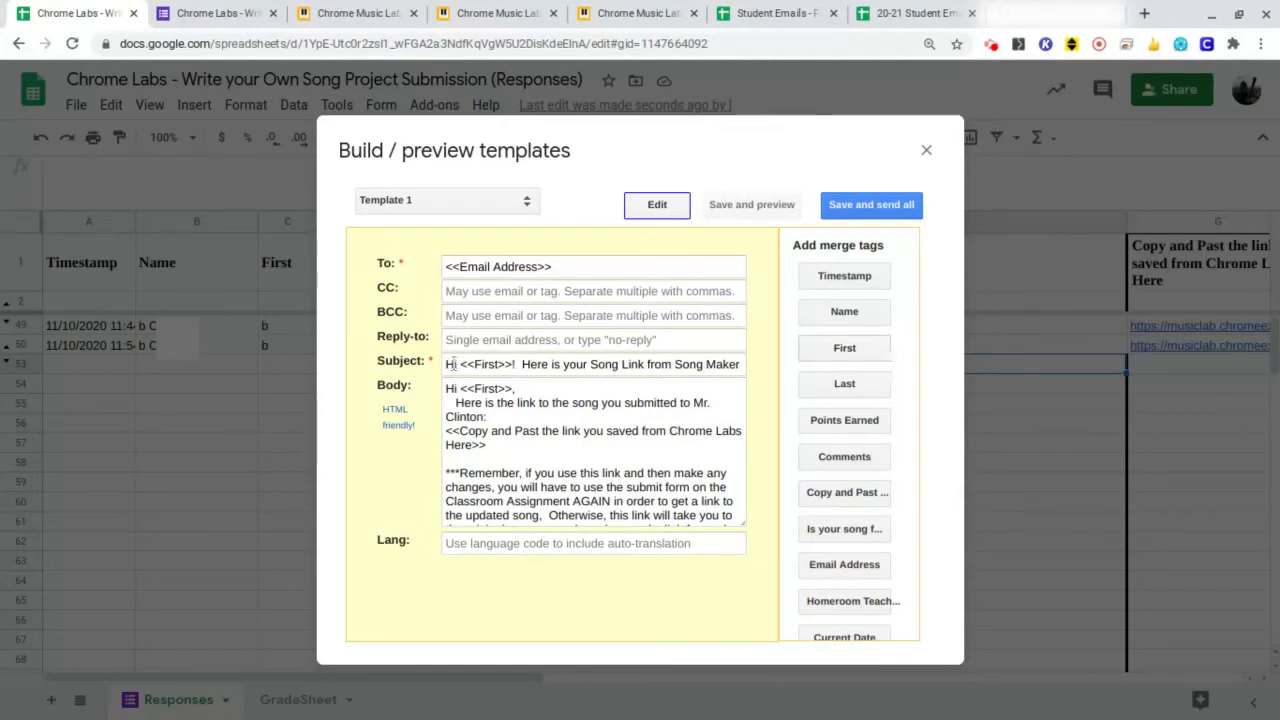
Review the recipient, subject and body merge tags of Template 1 and Template 2.
left_click(514, 364)
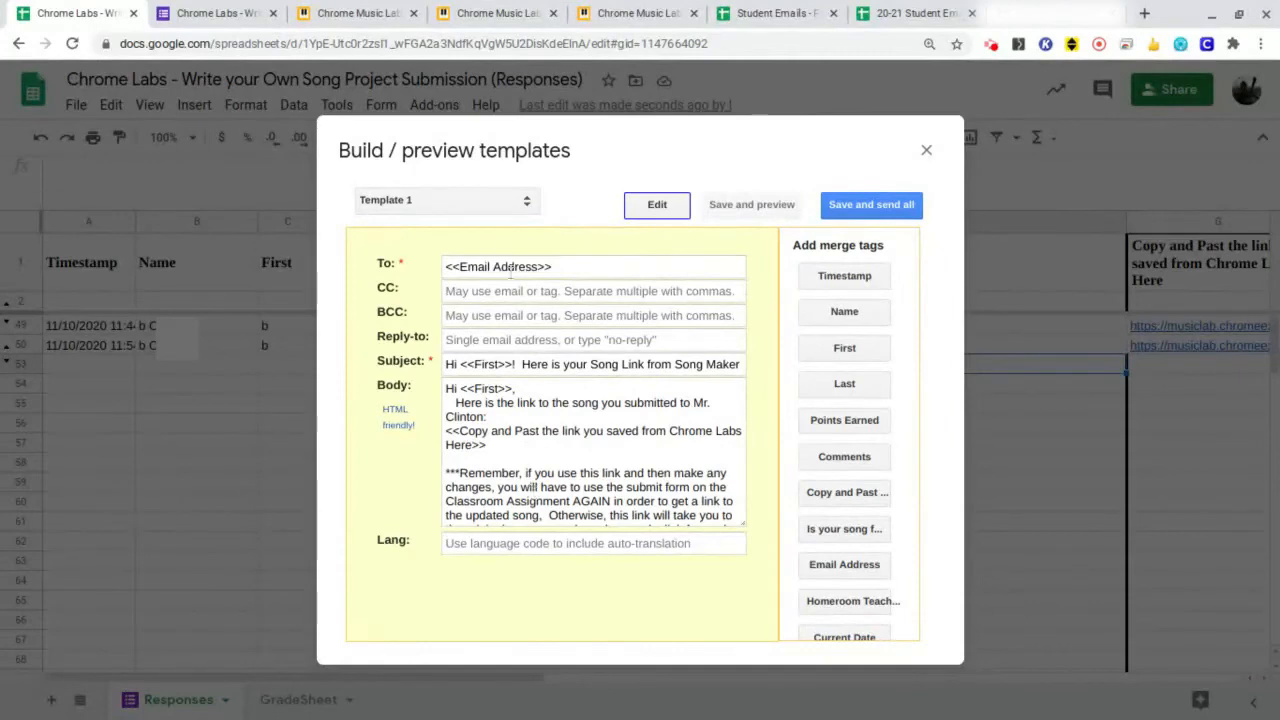
left_click(524, 205)
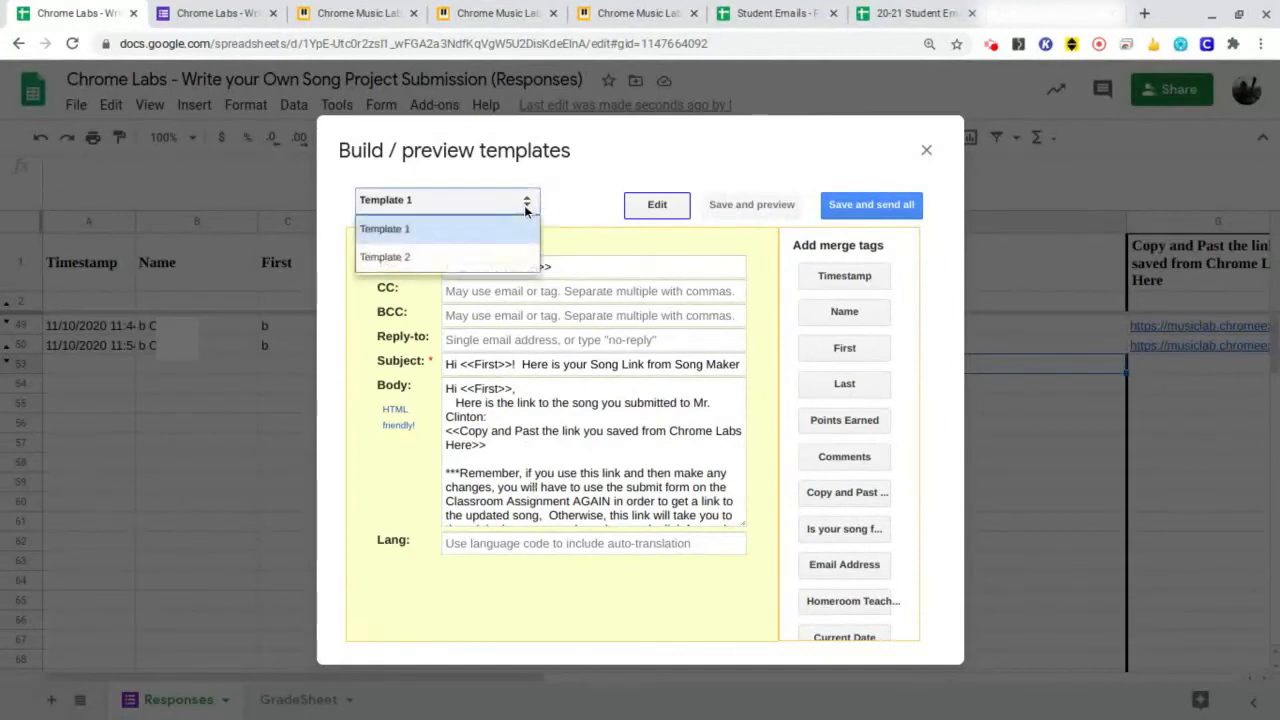
left_click(502, 257)
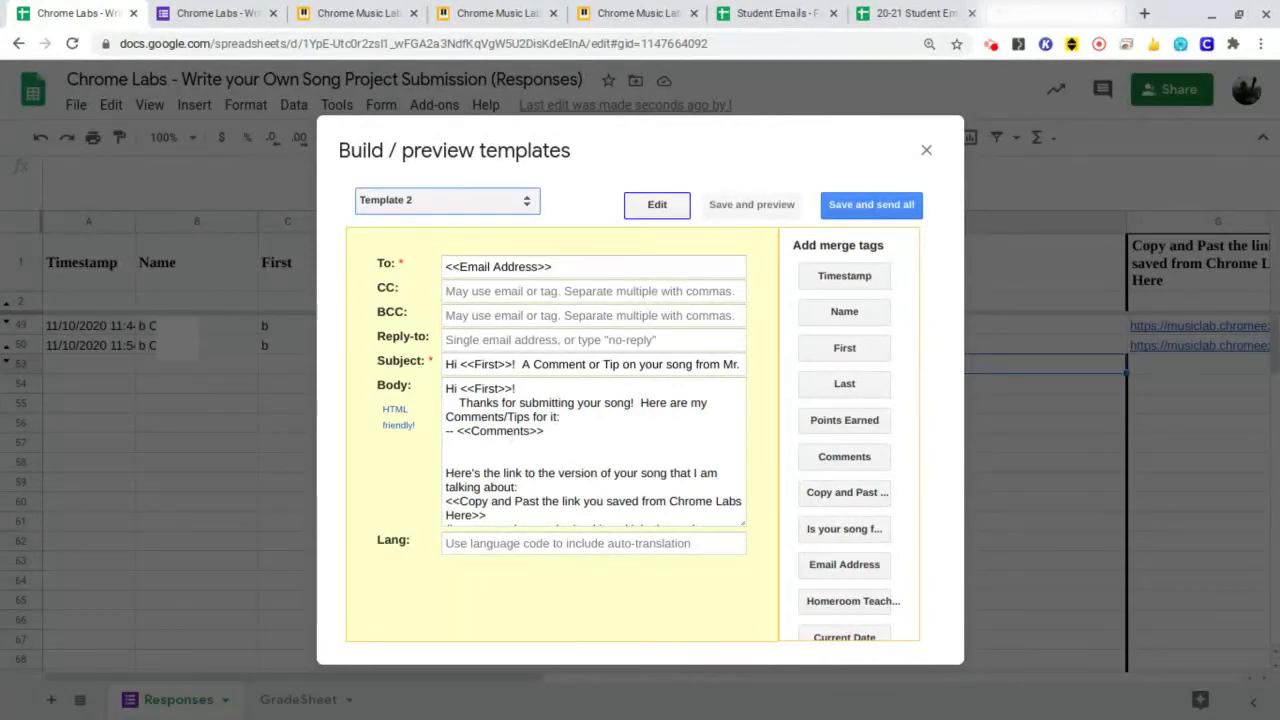
scroll(572, 462, "down", 3)
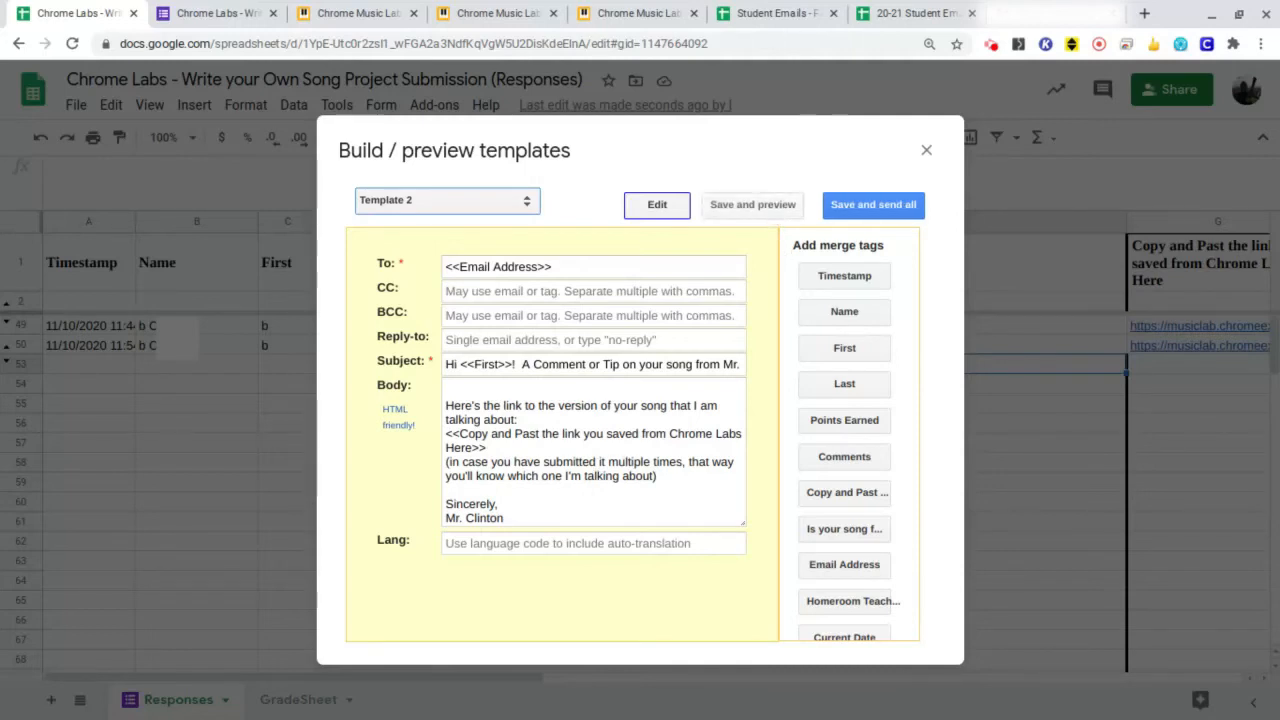
Save the templates, preview the merged comment emails, and send them all.
left_click(843, 210)
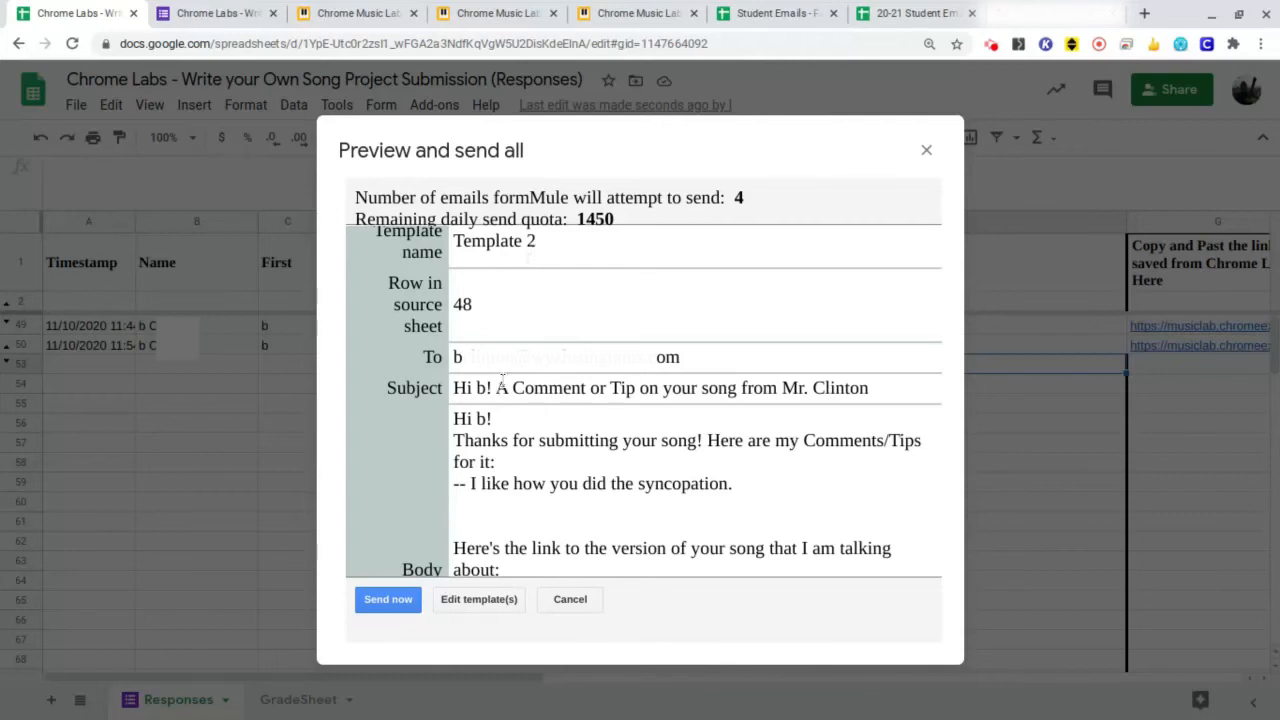
scroll(735, 360, "down", 3)
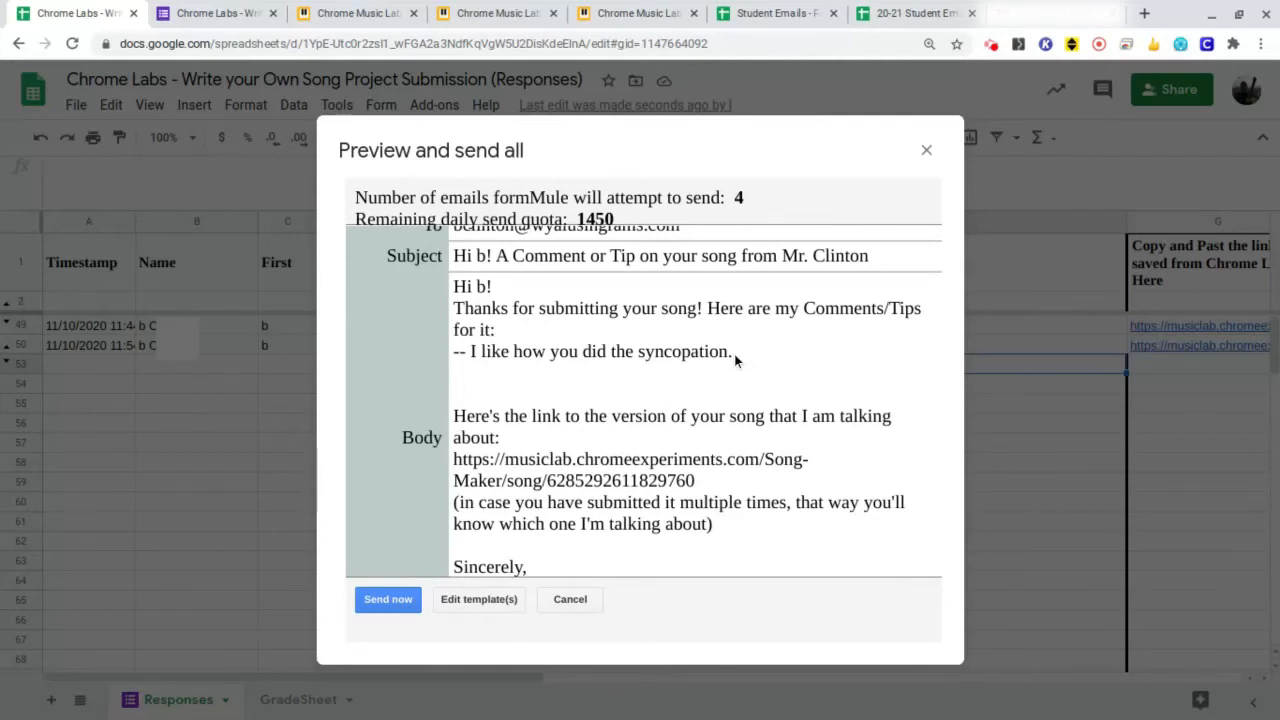
scroll(734, 354, "down", 4)
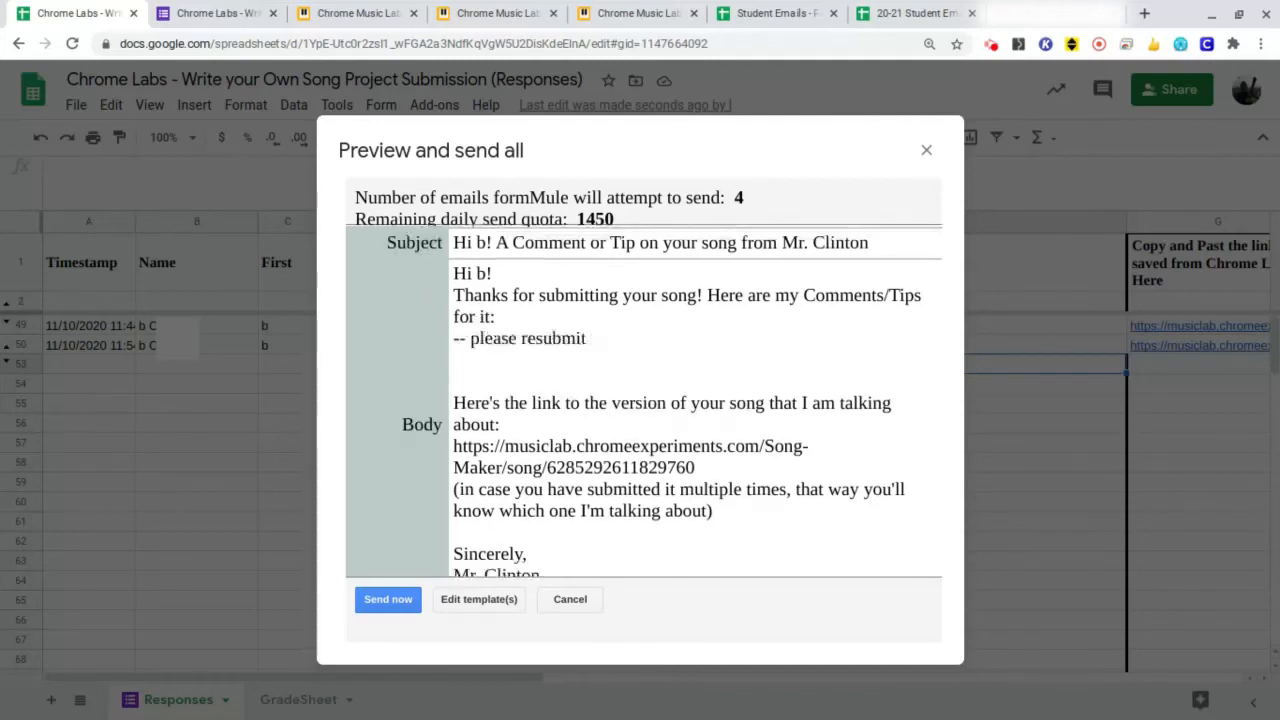
left_click(388, 600)
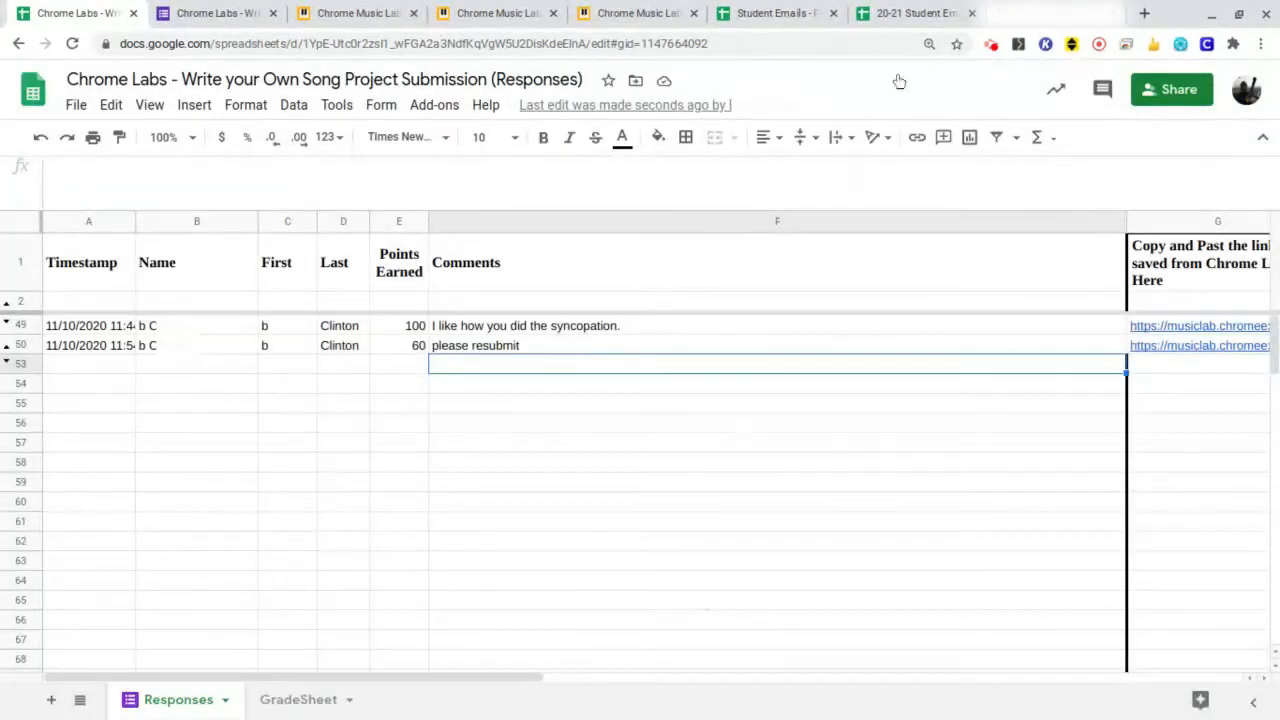
Read the syncopation comment email in Gmail, and check the finished-song and template send status columns in the responses spreadsheet.
left_click(1020, 22)
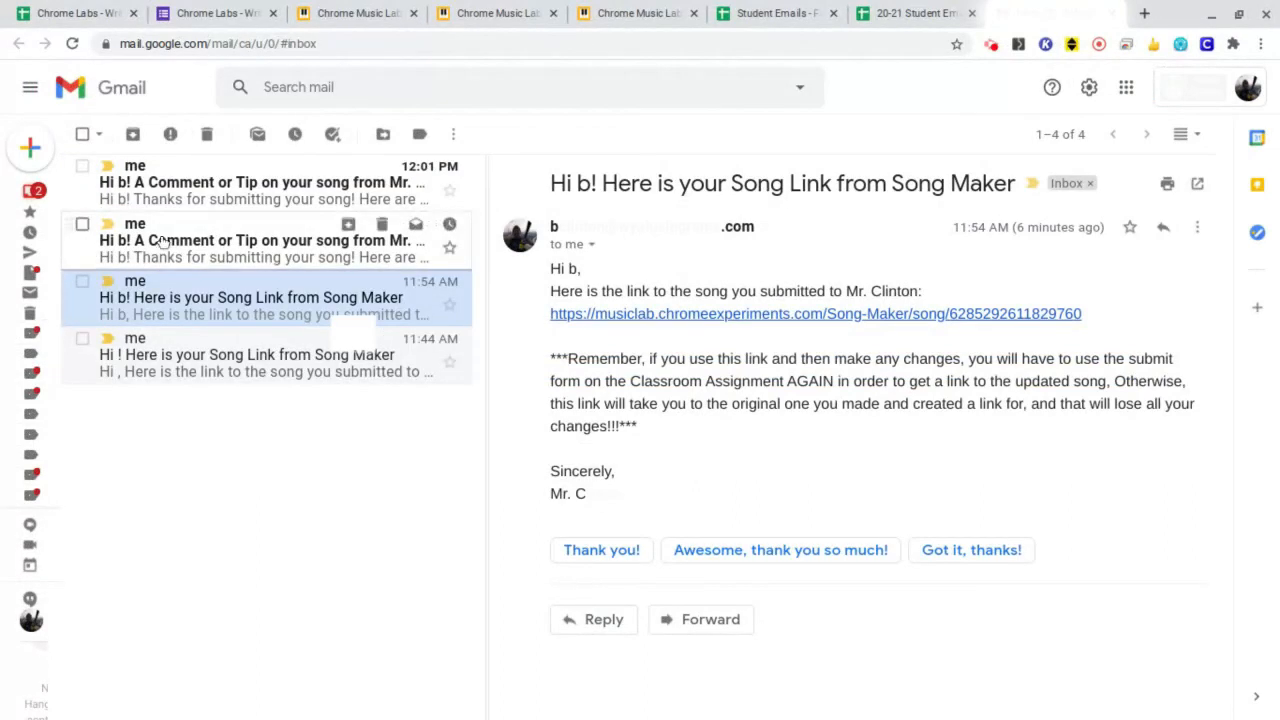
left_click(160, 244)
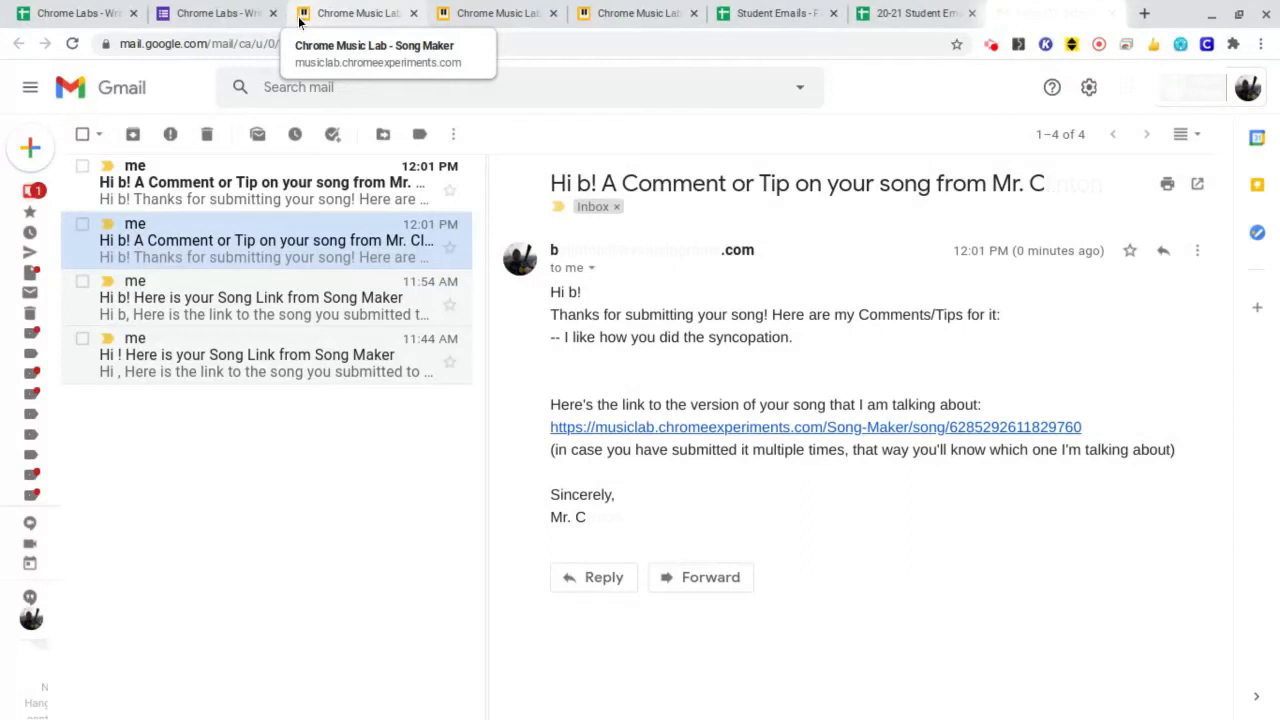
left_click(84, 14)
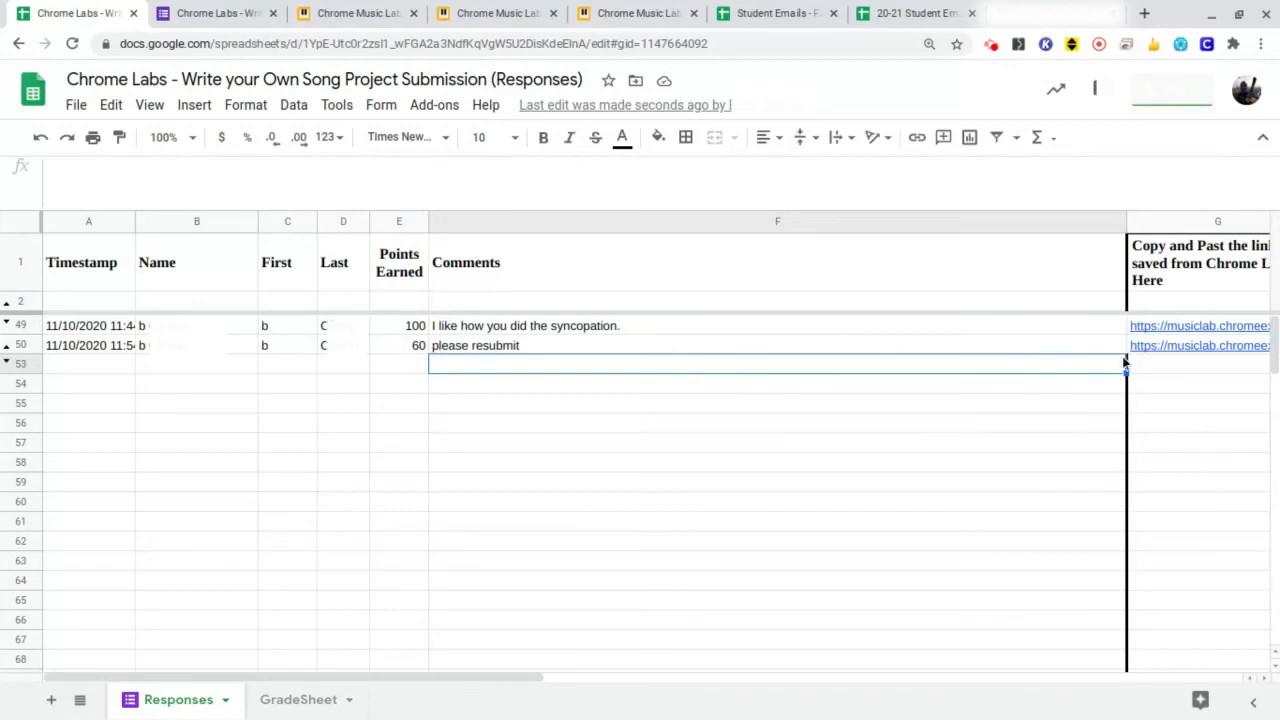
scroll(1122, 356, "right", 3)
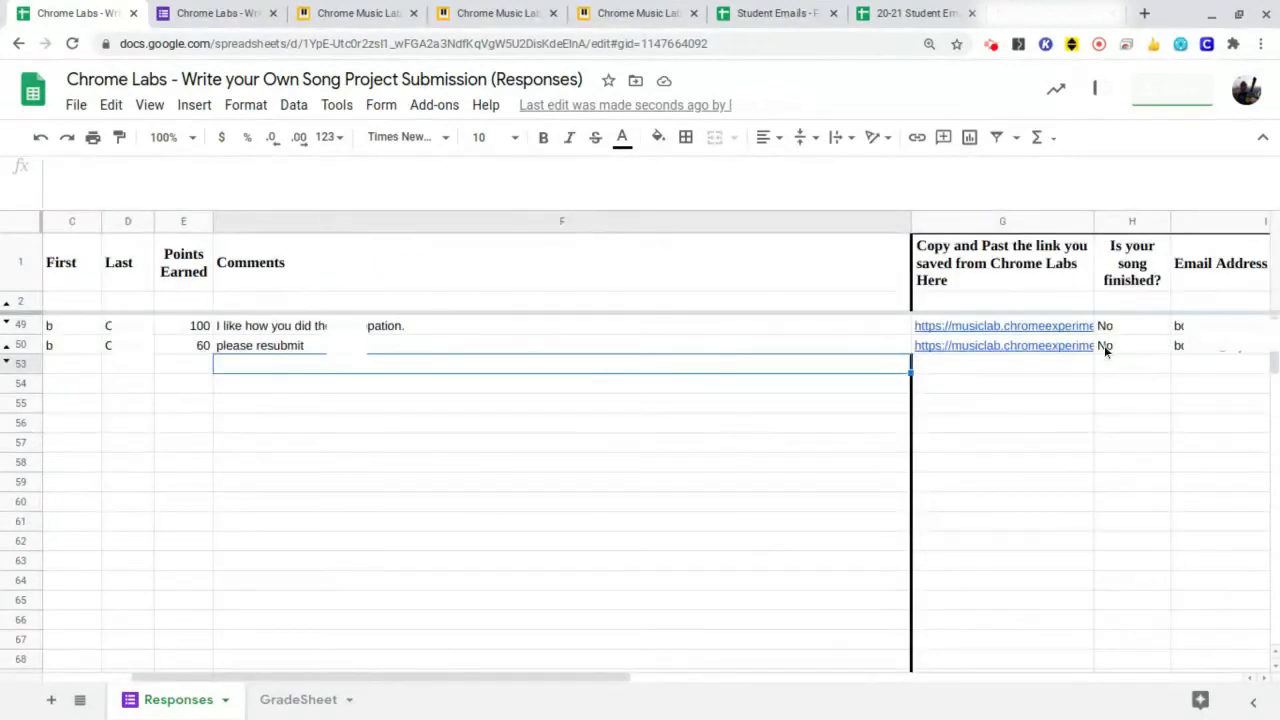
scroll(1104, 345, "left", 3)
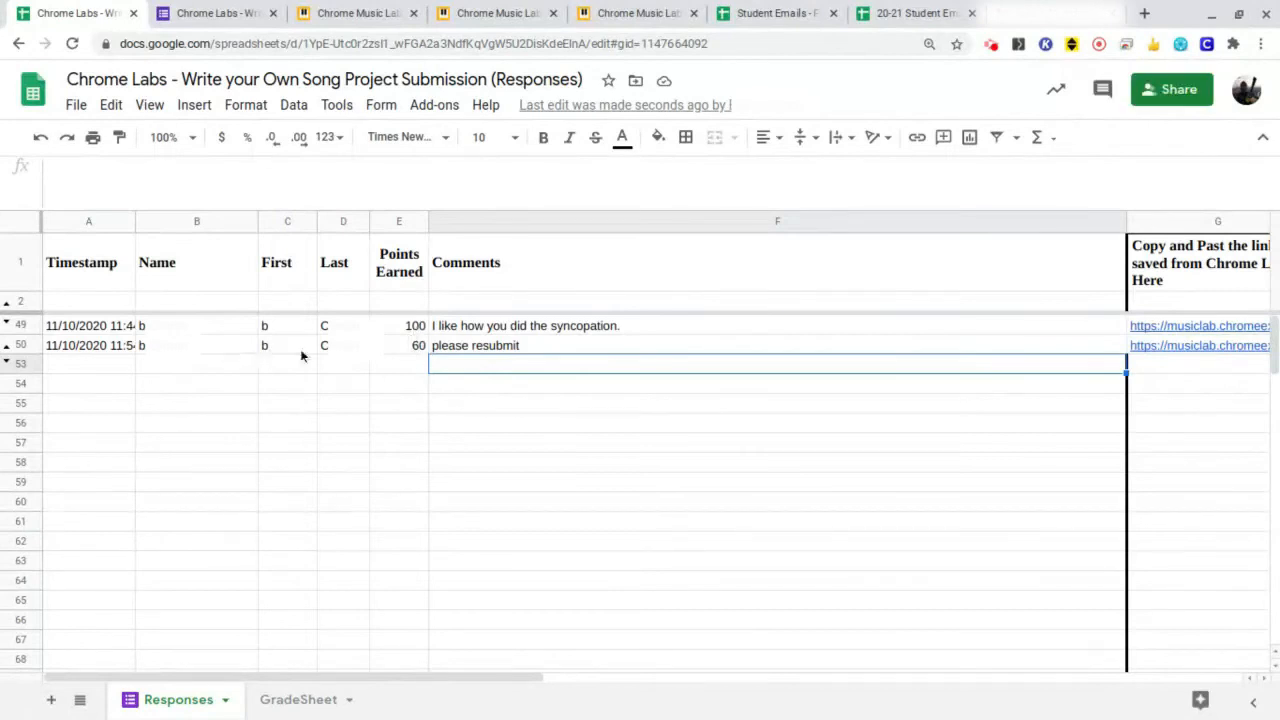
scroll(472, 402, "right", 10)
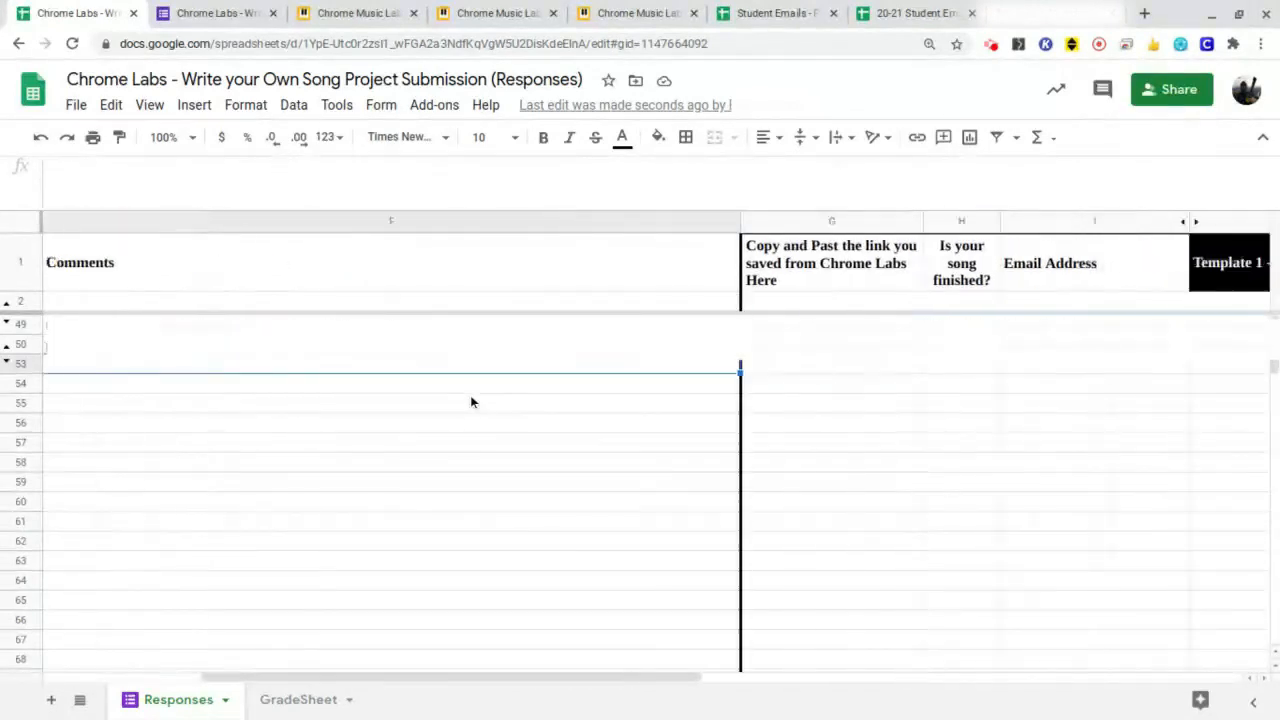
scroll(470, 395, "right", 5)
scroll(356, 316, "left", 5)
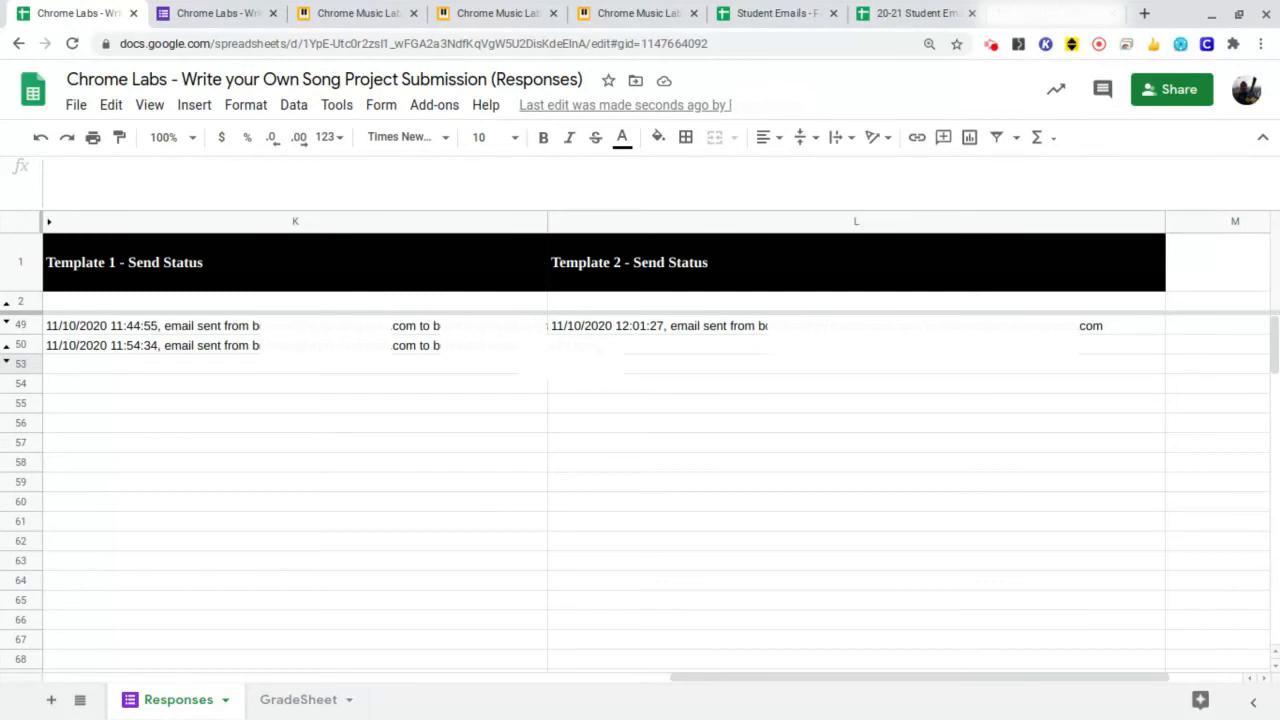
scroll(640, 440, "left", 10)
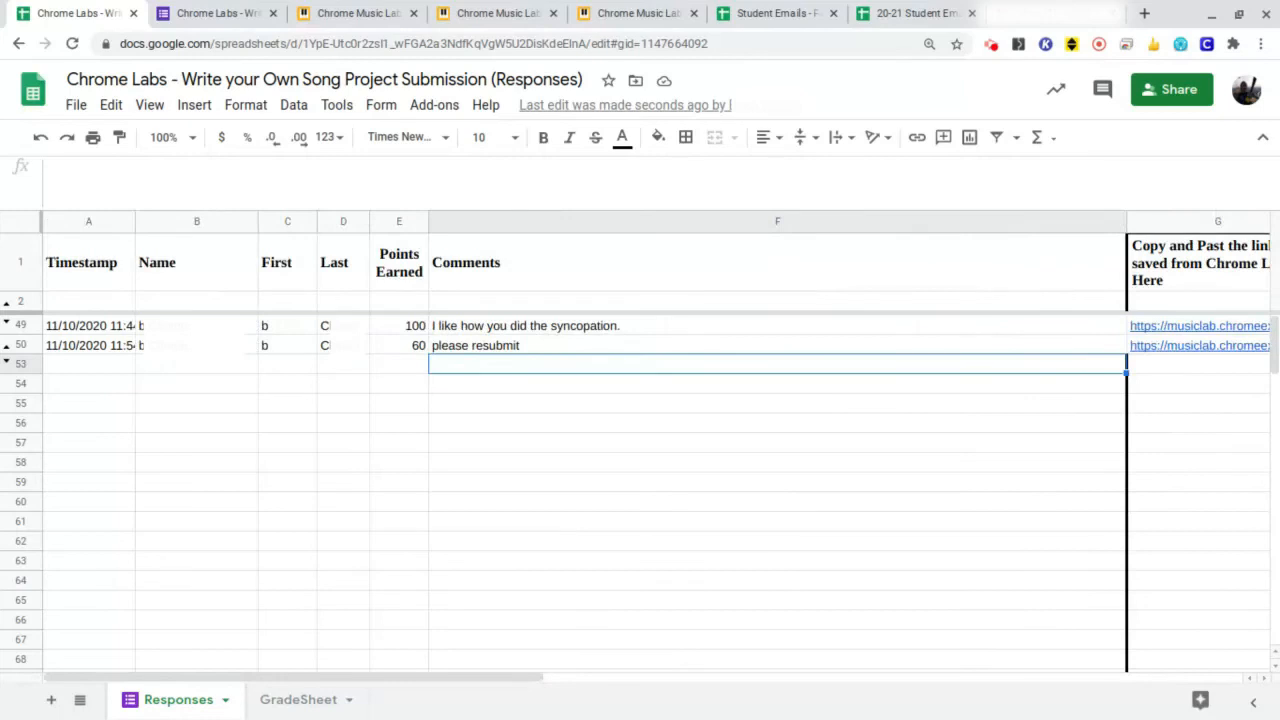
Inspect the Name, First and Last formulas in row 5 of the Student Emails spreadsheet, and return to the responses spreadsheet.
left_click(391, 18)
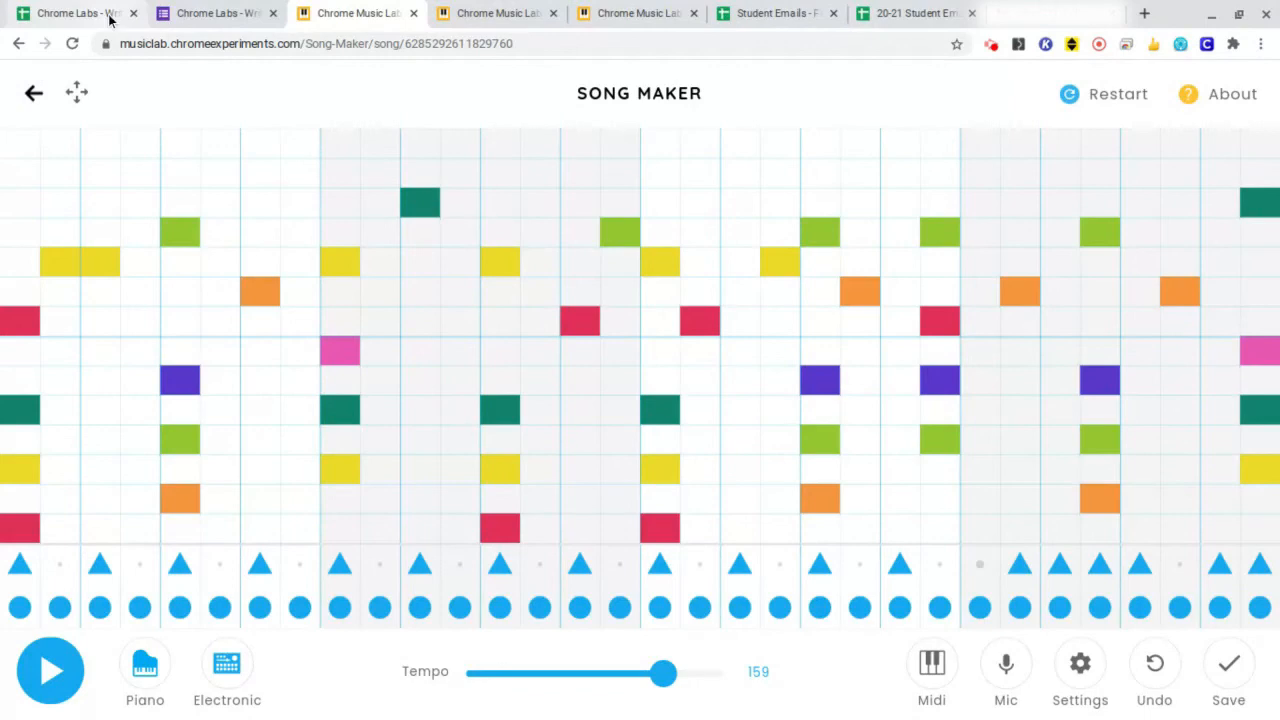
left_click(775, 13)
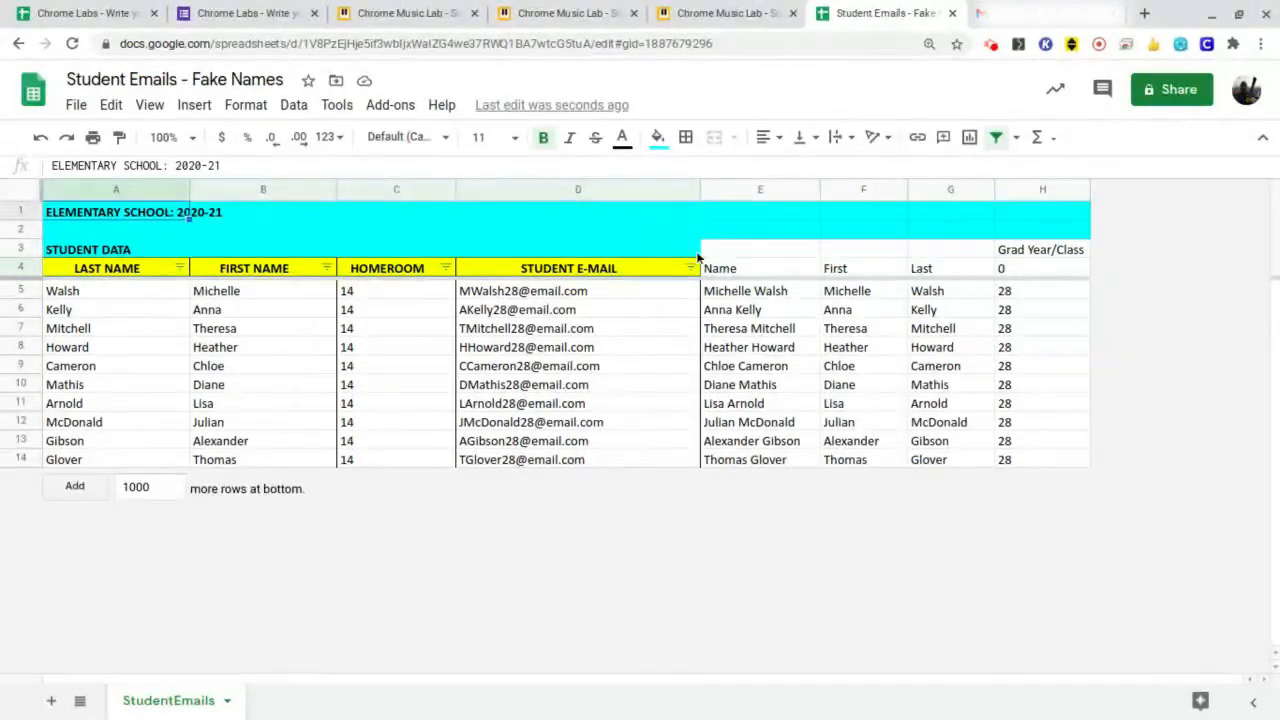
left_click(749, 294)
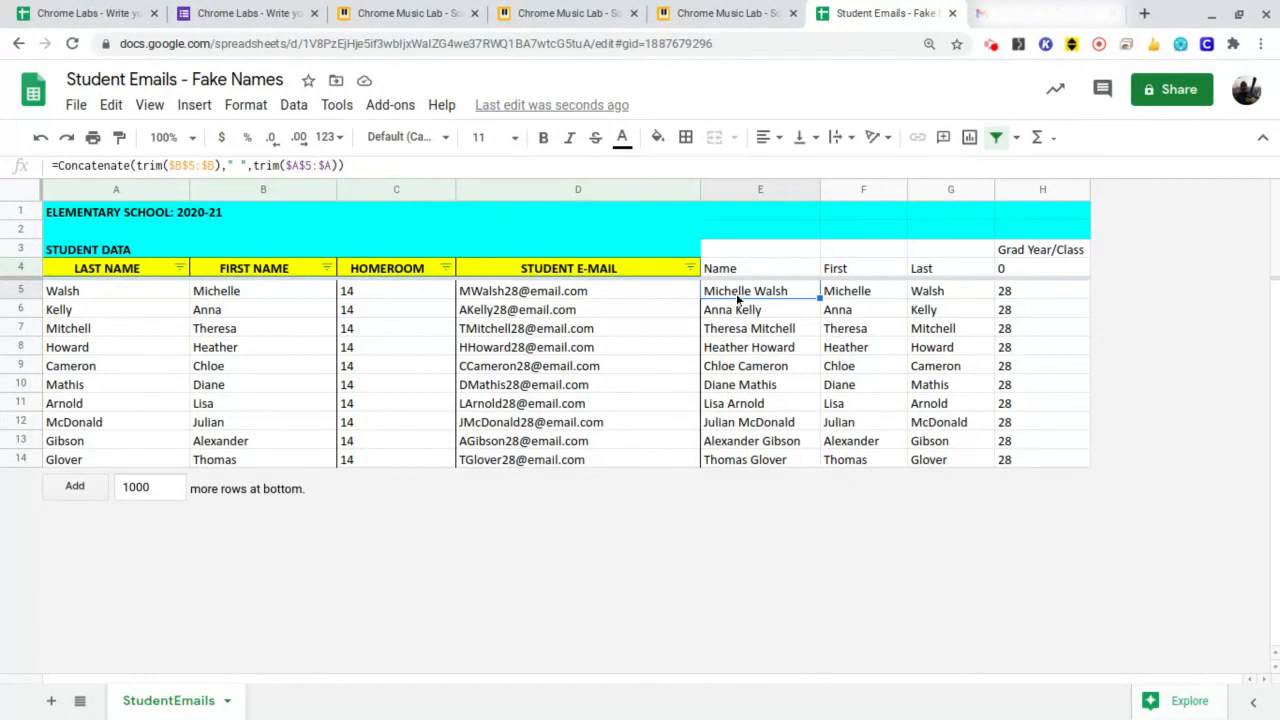
left_click(880, 289)
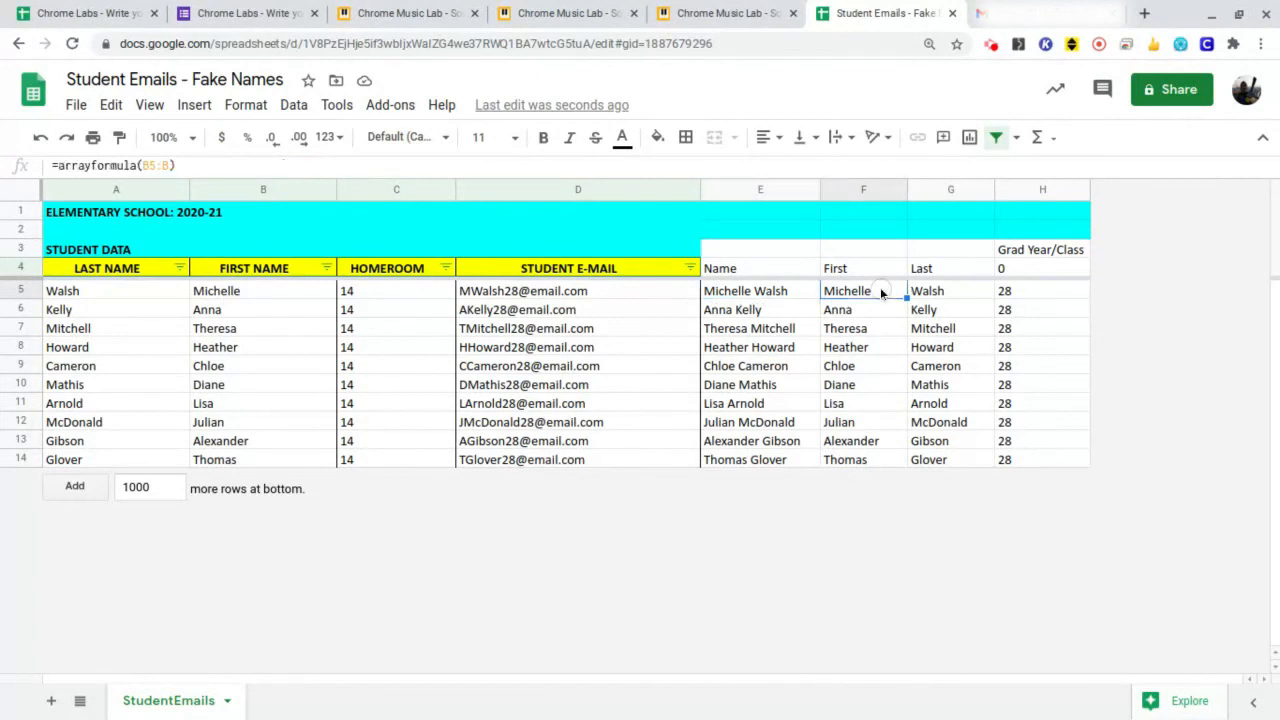
left_click(958, 289)
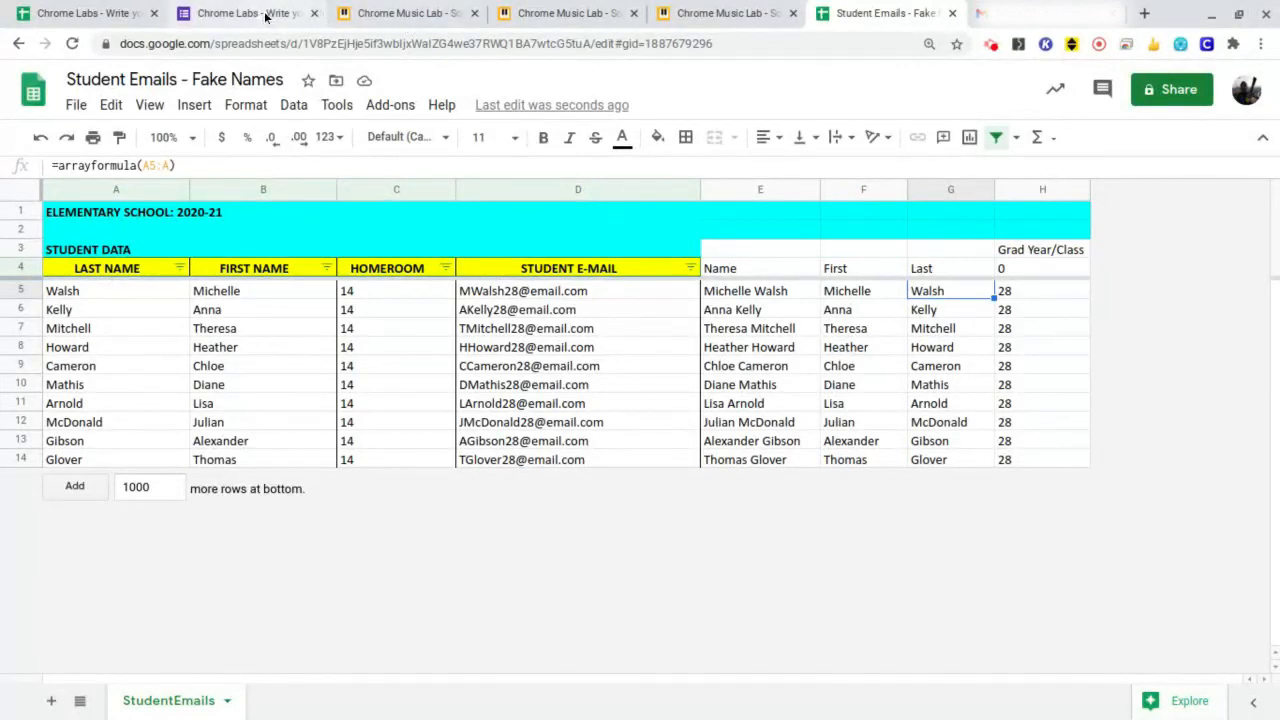
left_click(130, 14)
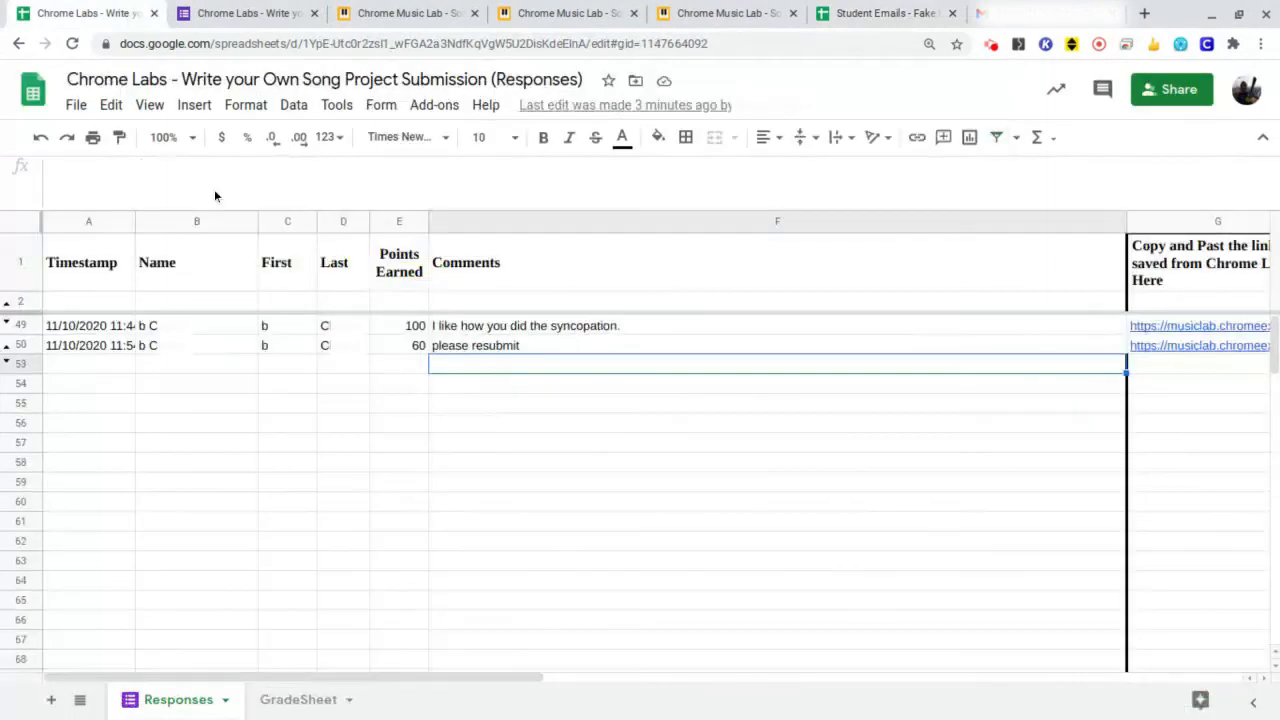